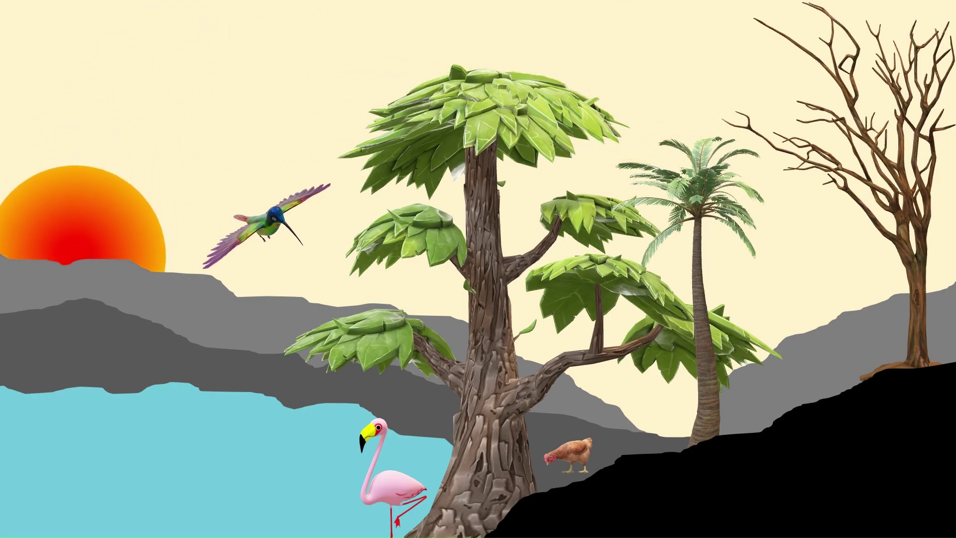
End the sunset slideshow and return to Normal editing view of sun animation.pptx.
right_click(685, 254)
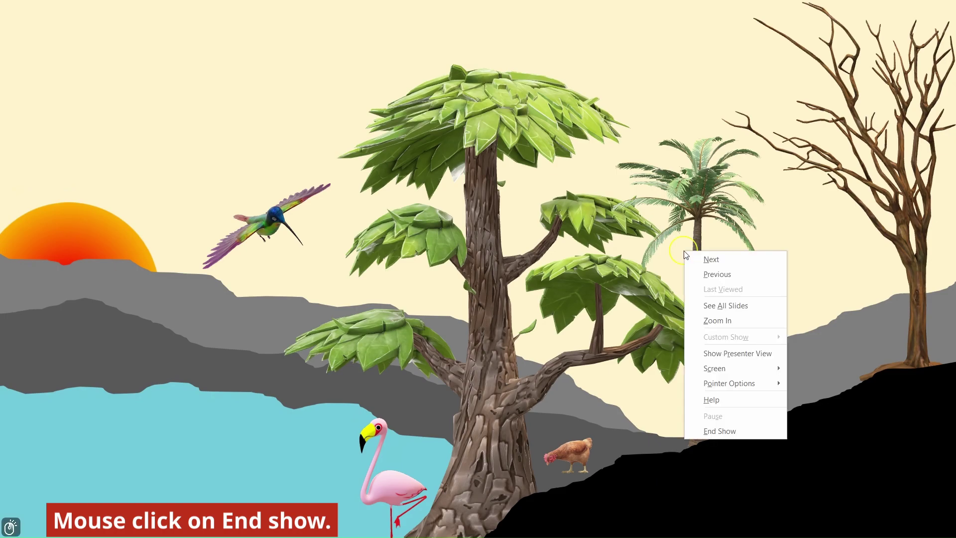
left_click(719, 431)
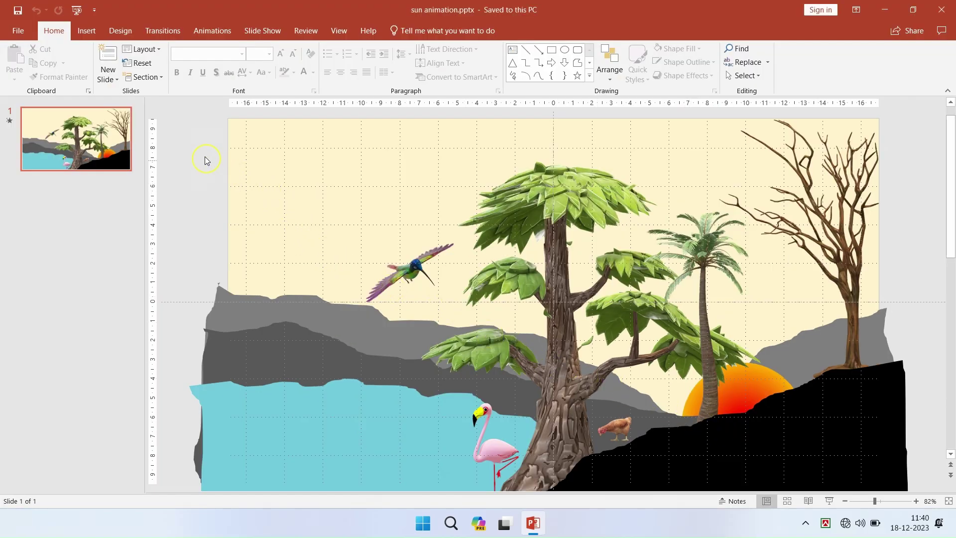
Add a new blank slide and move it to the first position.
left_click(82, 31)
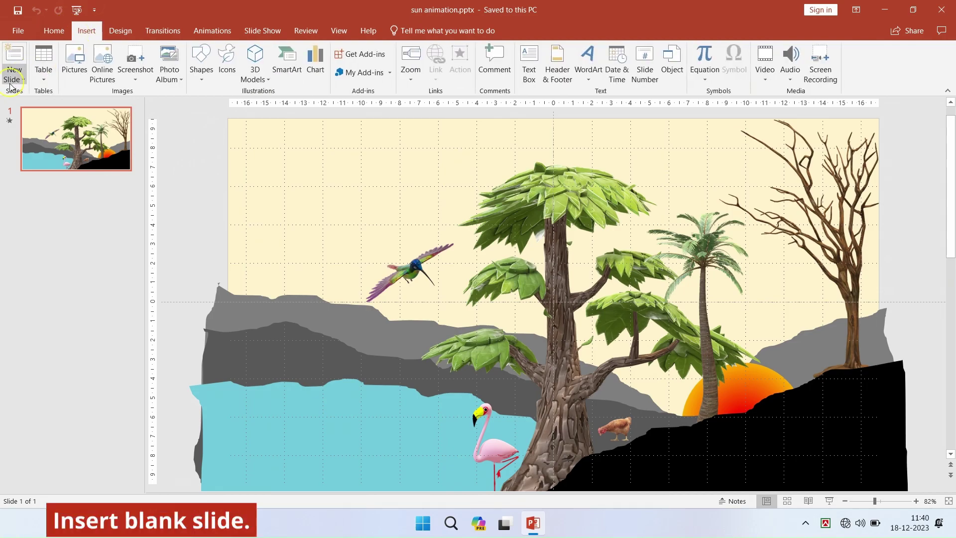
left_click(14, 75)
left_click(42, 234)
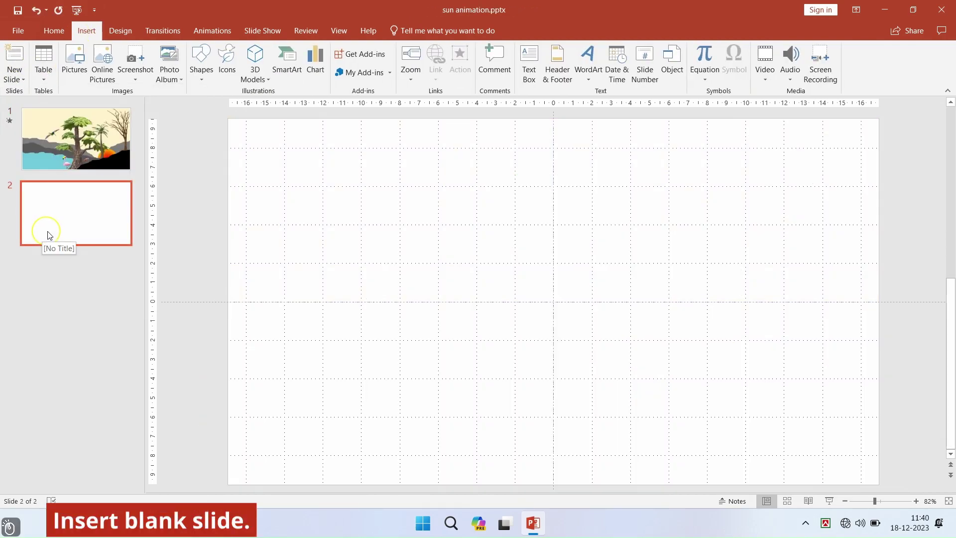
left_click_drag(59, 220, 60, 134)
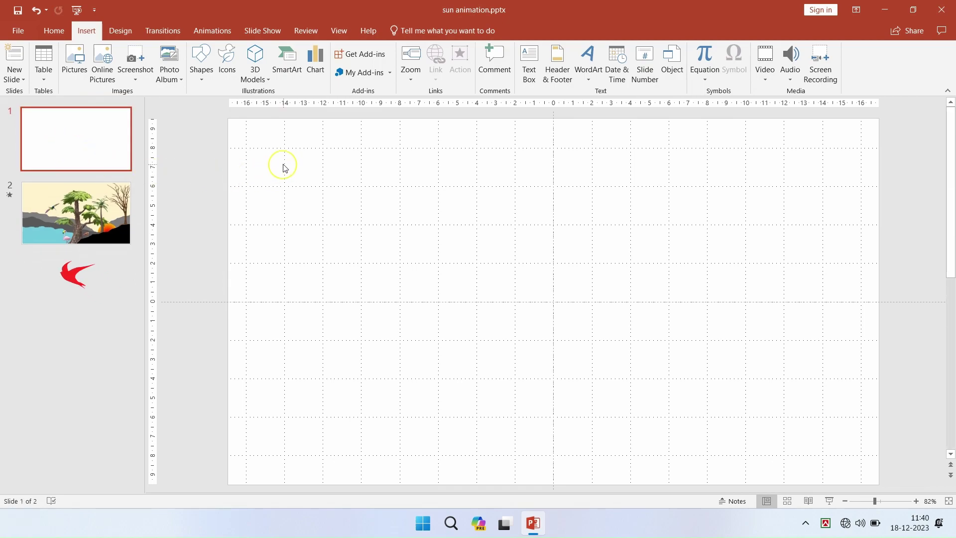
Cover the whole slide with a rectangle that has no outline and a pale gold fill.
left_click(201, 67)
left_click(235, 105)
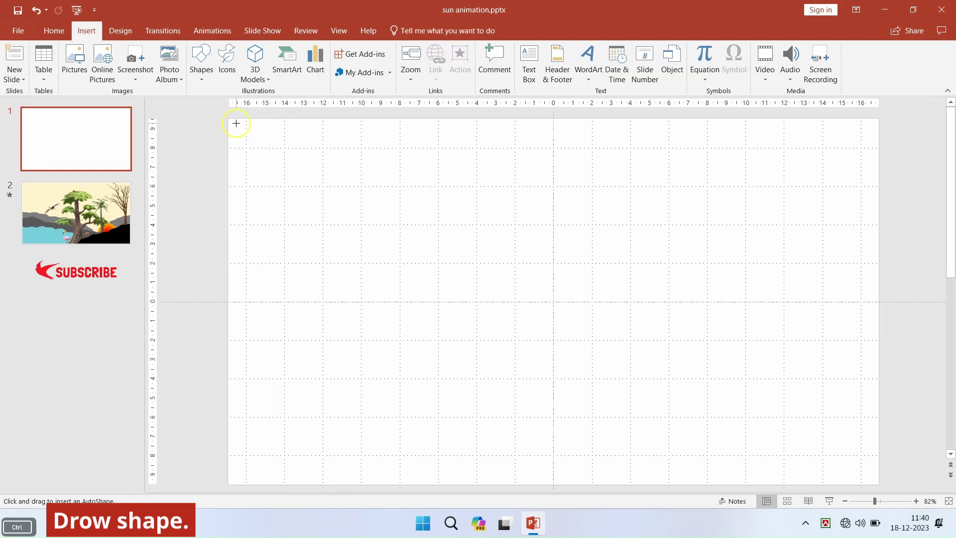
scroll(236, 122, "down", 1, "ctrl")
left_click_drag(255, 134, 848, 466)
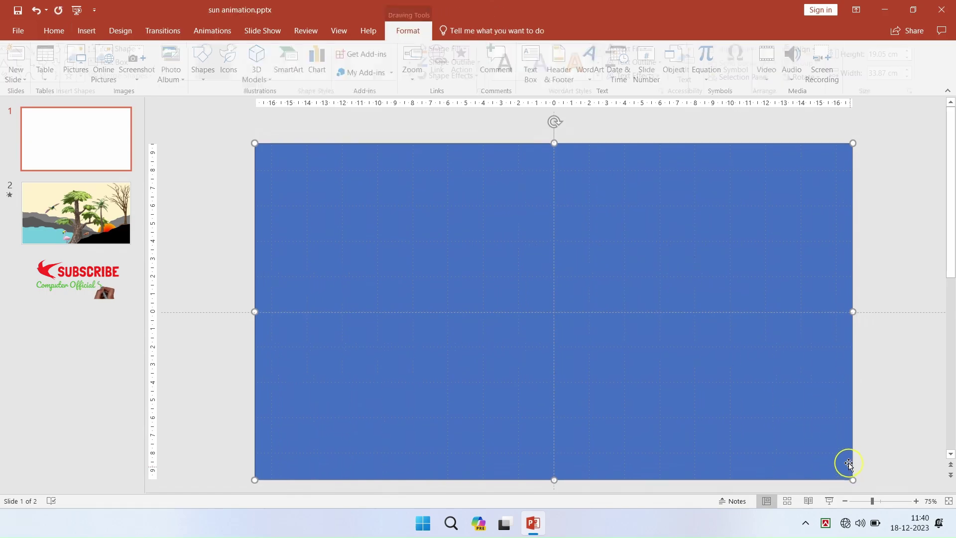
left_click(481, 65)
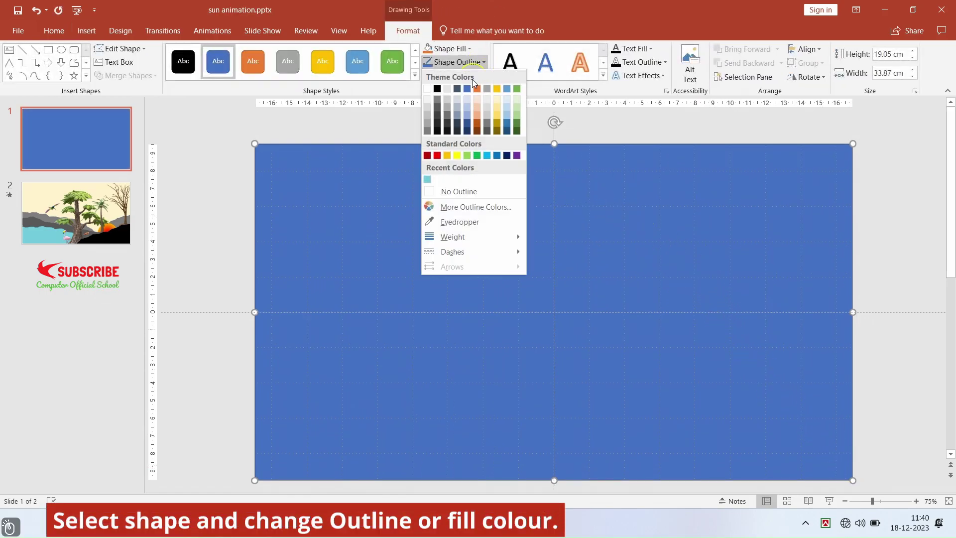
left_click(438, 190)
left_click(468, 49)
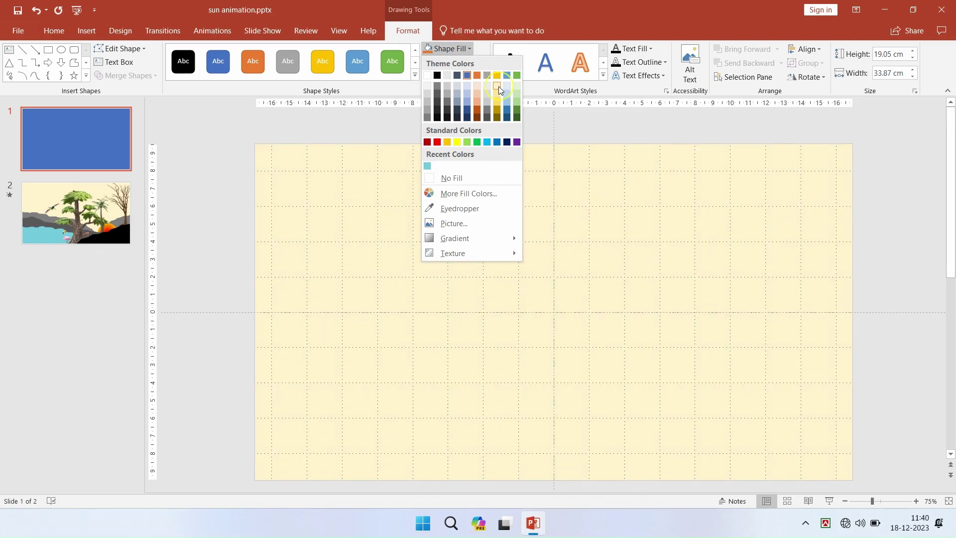
left_click(496, 85)
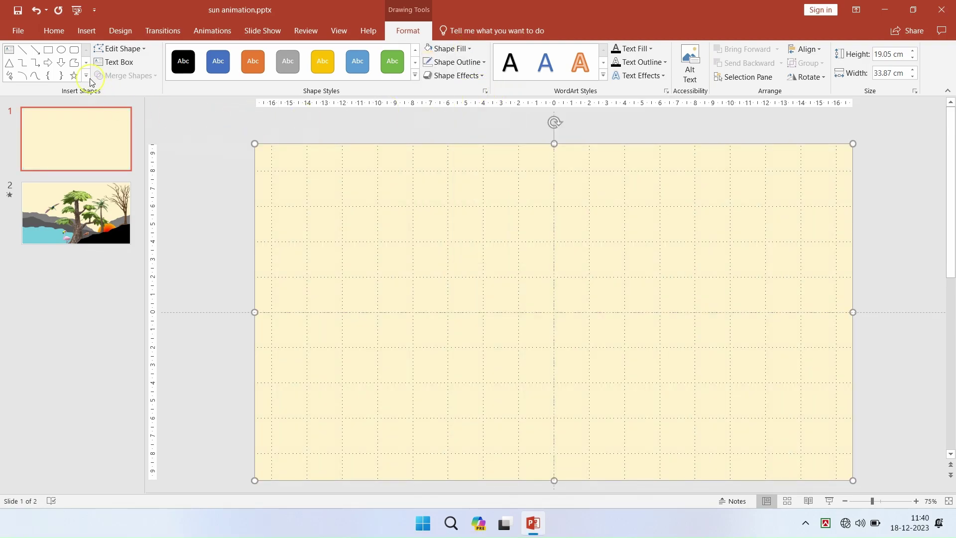
left_click(76, 65)
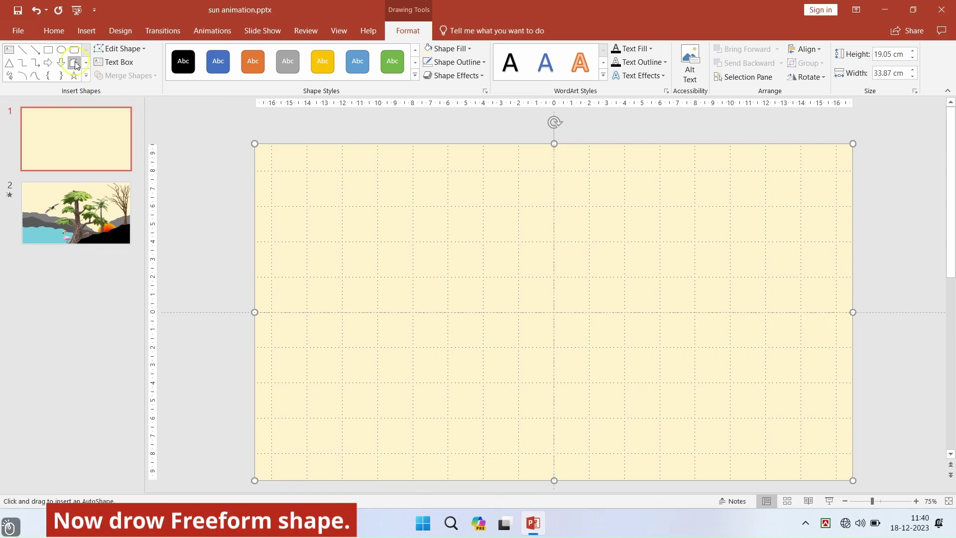
Trace a freeform rock at the right slide edge and fill it grey.
left_click_drag(860, 308, 791, 323)
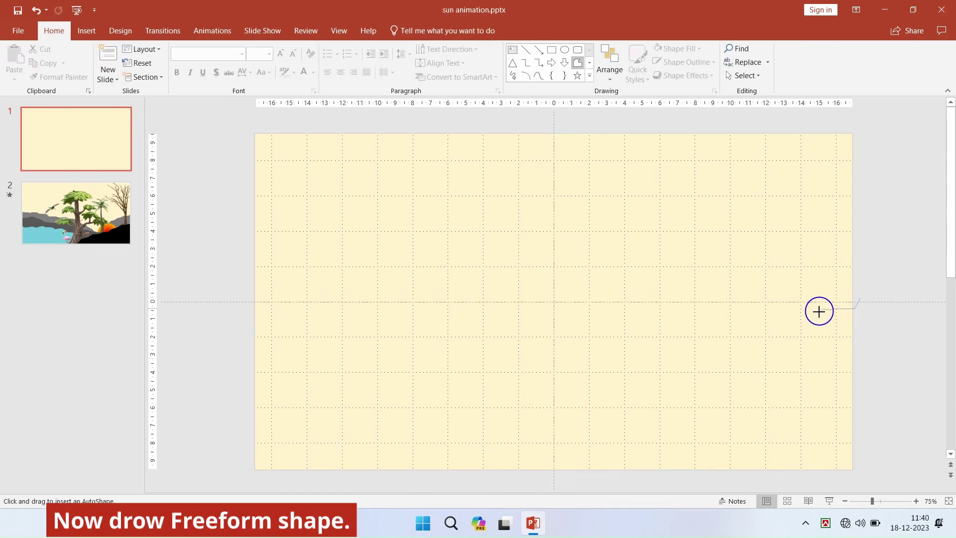
mouse_move(765, 335)
left_mouse_down()
mouse_move(727, 354)
mouse_move(697, 393)
mouse_move(692, 454)
mouse_move(846, 474)
mouse_move(866, 425)
mouse_move(860, 356)
left_mouse_up()
left_click_drag(863, 300, 862, 300)
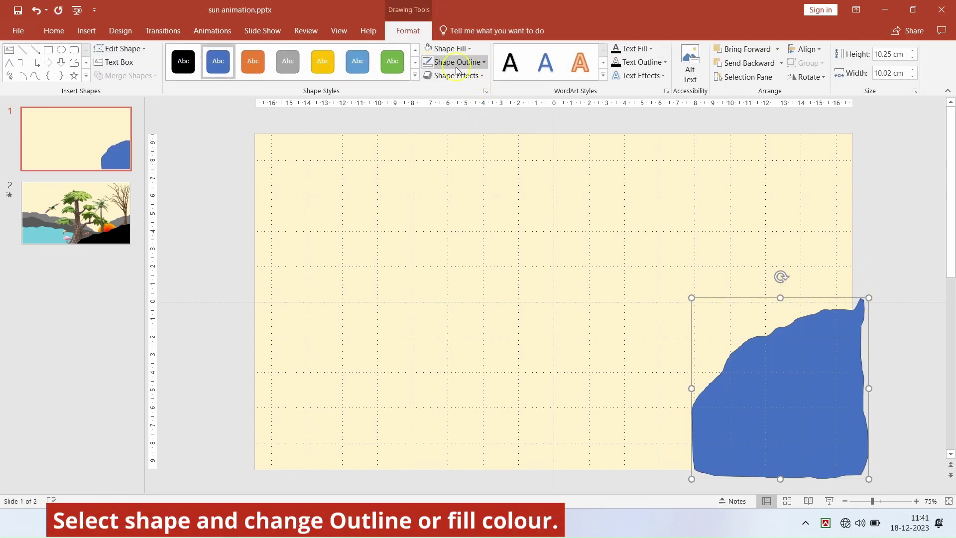
left_click(467, 49)
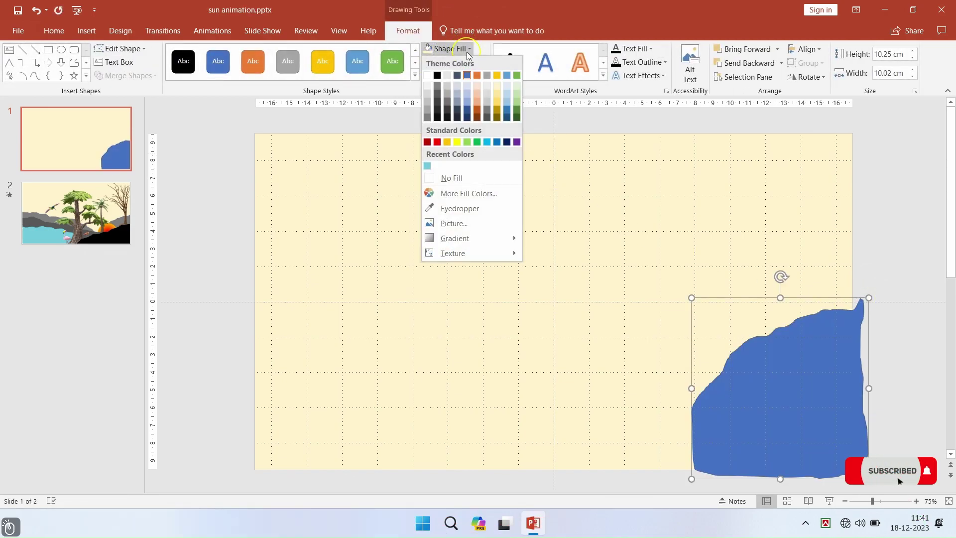
left_click(438, 87)
Draw a blue circle and place it on the grey rock.
left_click(61, 49)
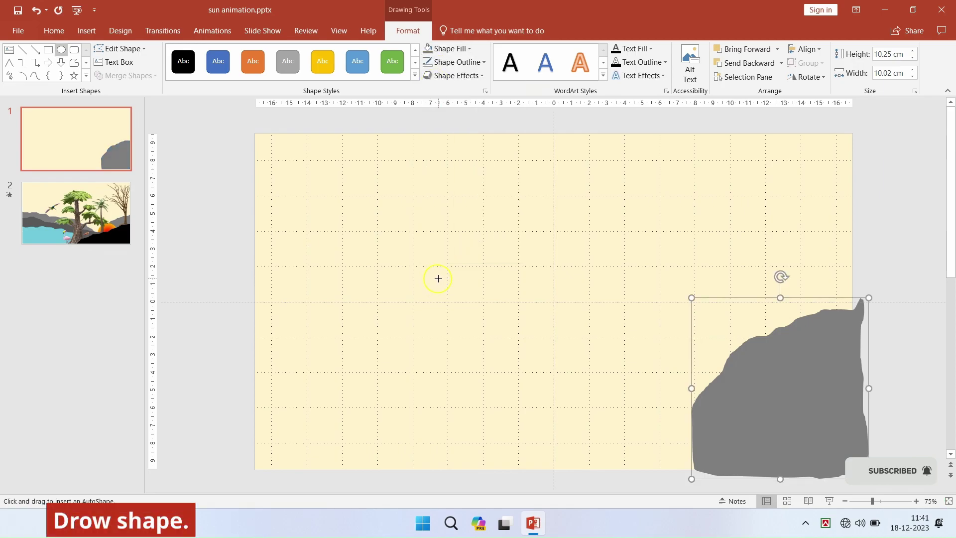
left_click_drag(438, 278, 534, 394)
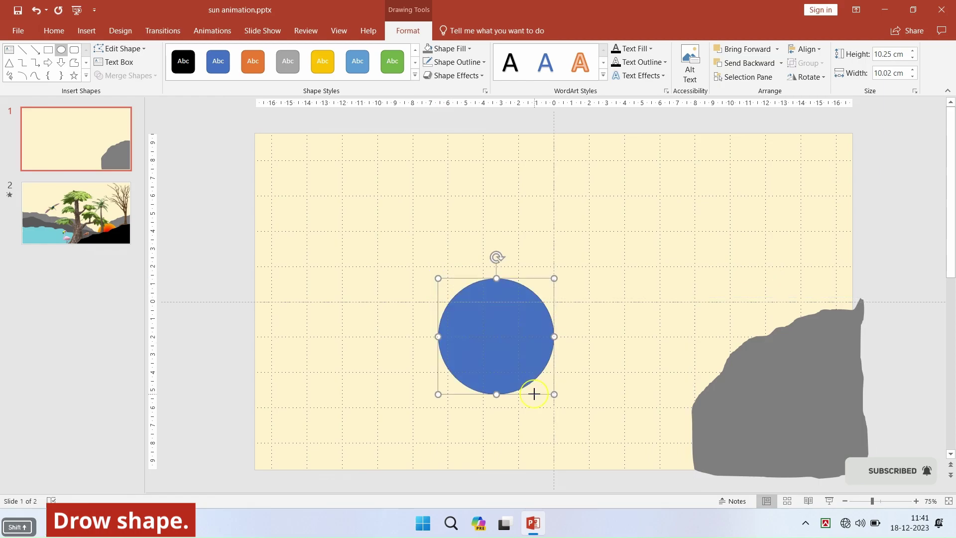
mouse_move(497, 335)
left_mouse_down()
mouse_move(712, 375)
mouse_move(688, 375)
left_mouse_up()
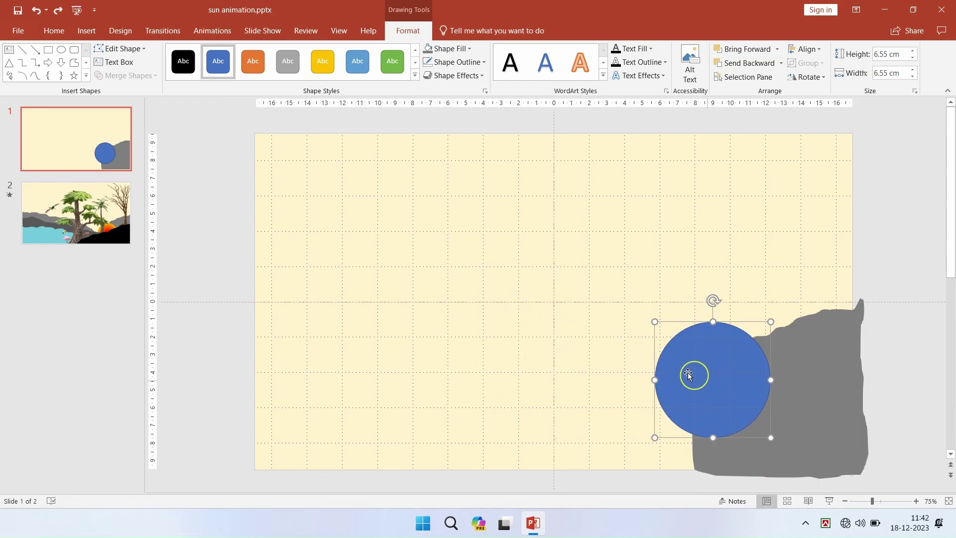
Trace a long freeform hill across the slide bottom and fill it grey.
left_click(78, 67)
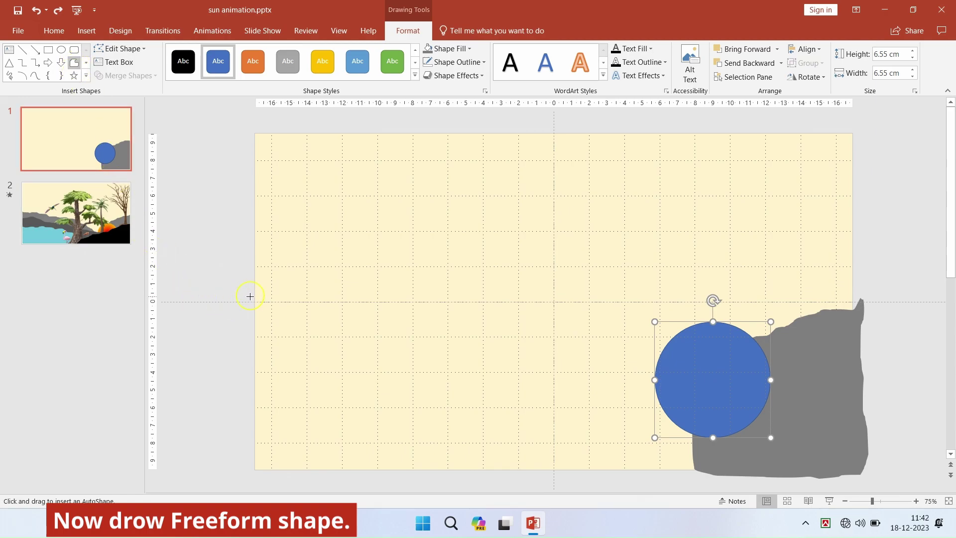
mouse_move(250, 296)
left_mouse_down()
mouse_move(466, 322)
mouse_move(627, 359)
left_mouse_up()
left_click_drag(720, 414, 409, 481)
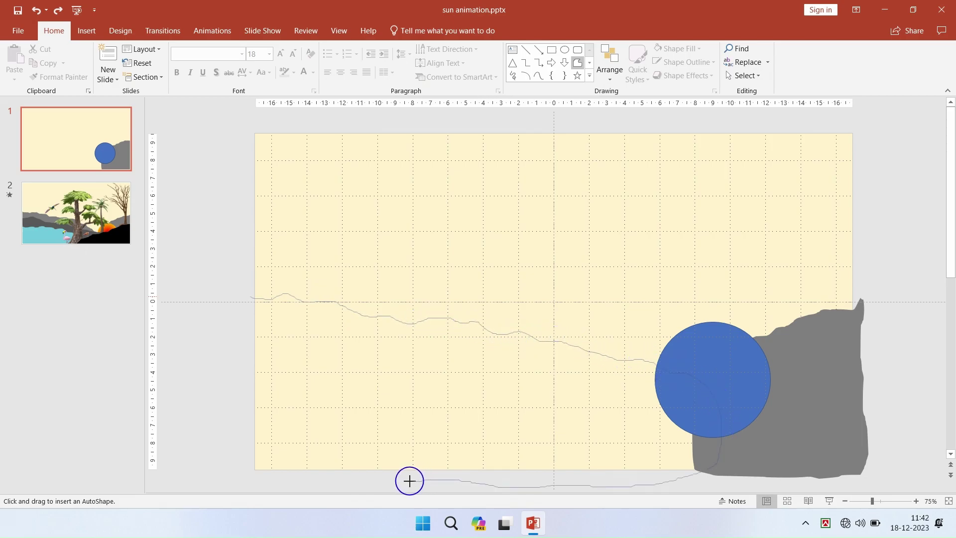
mouse_move(341, 481)
left_mouse_down()
mouse_move(277, 484)
mouse_move(247, 405)
left_mouse_up()
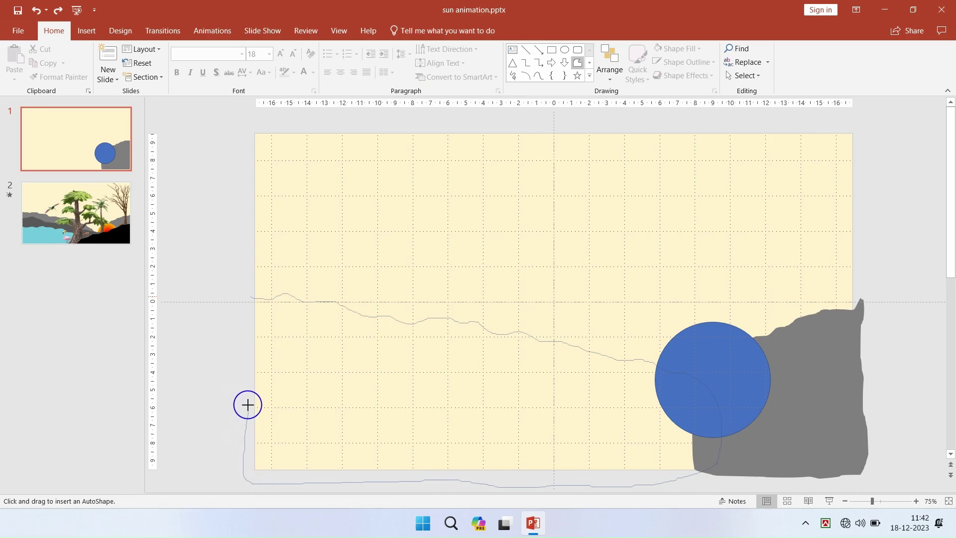
left_click_drag(247, 301, 248, 295)
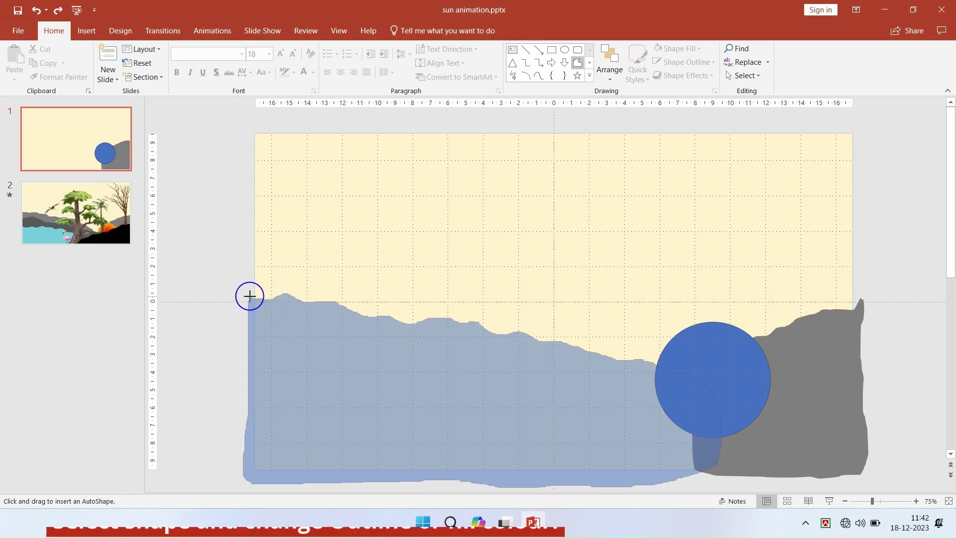
left_click(445, 64)
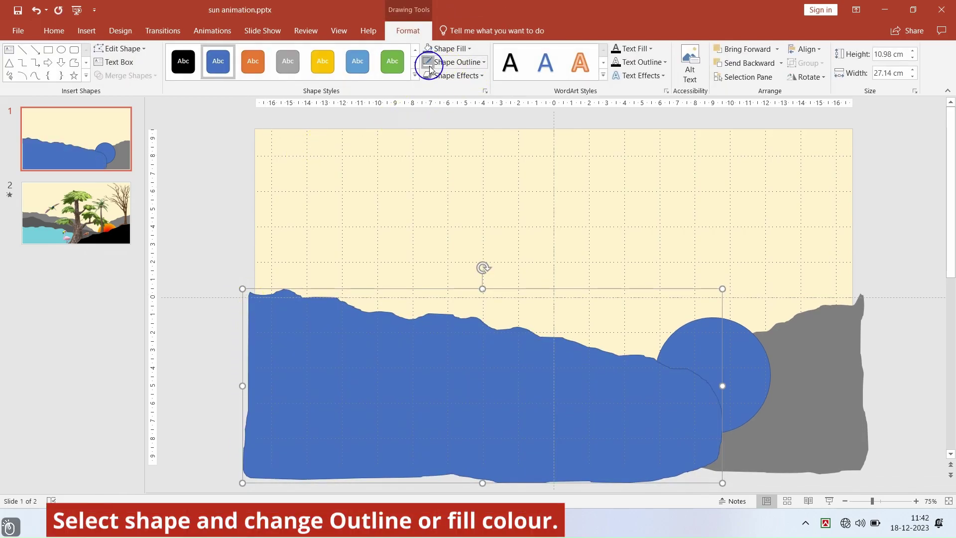
left_click(429, 49)
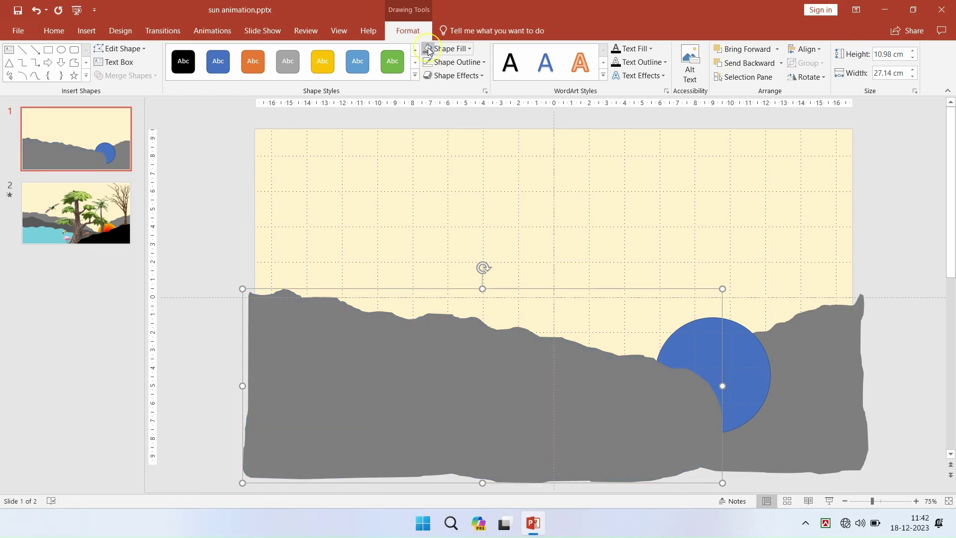
left_click(74, 63)
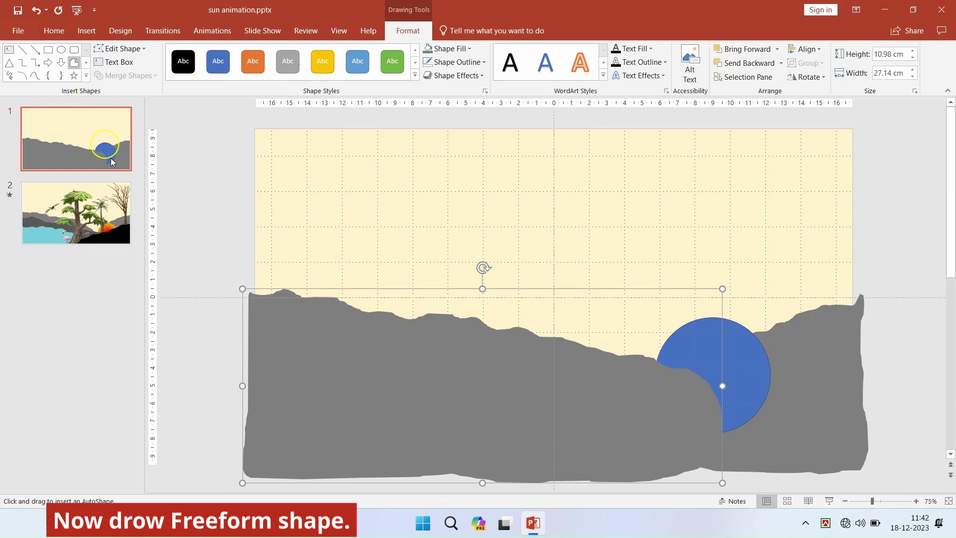
Trace a front hill from the left past the circle and fill it dark grey.
left_click_drag(235, 338, 309, 351)
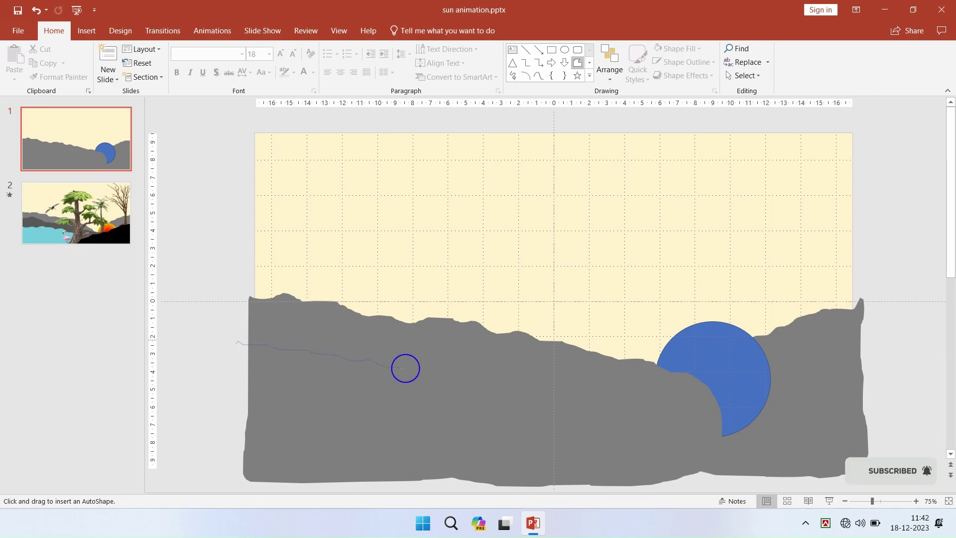
left_click_drag(505, 379, 599, 491)
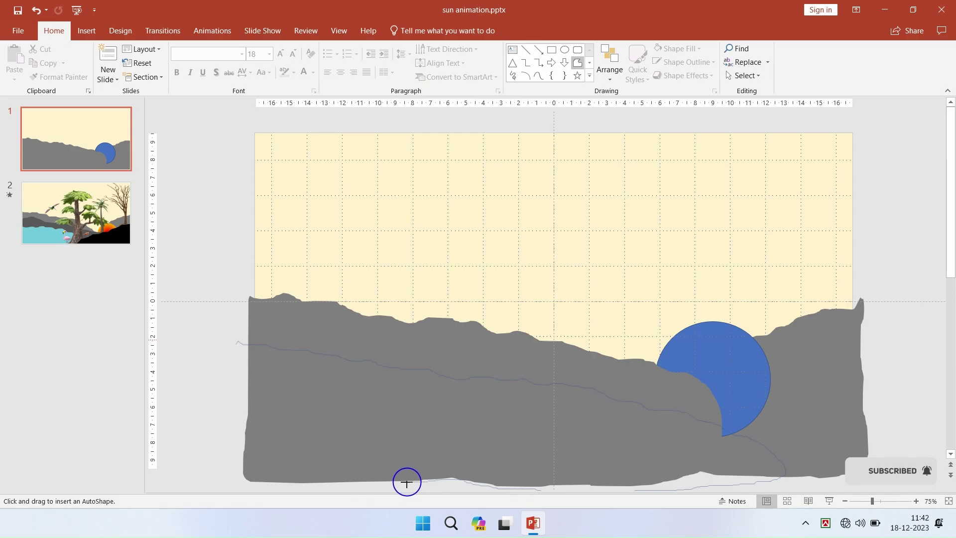
left_click_drag(297, 481, 235, 344)
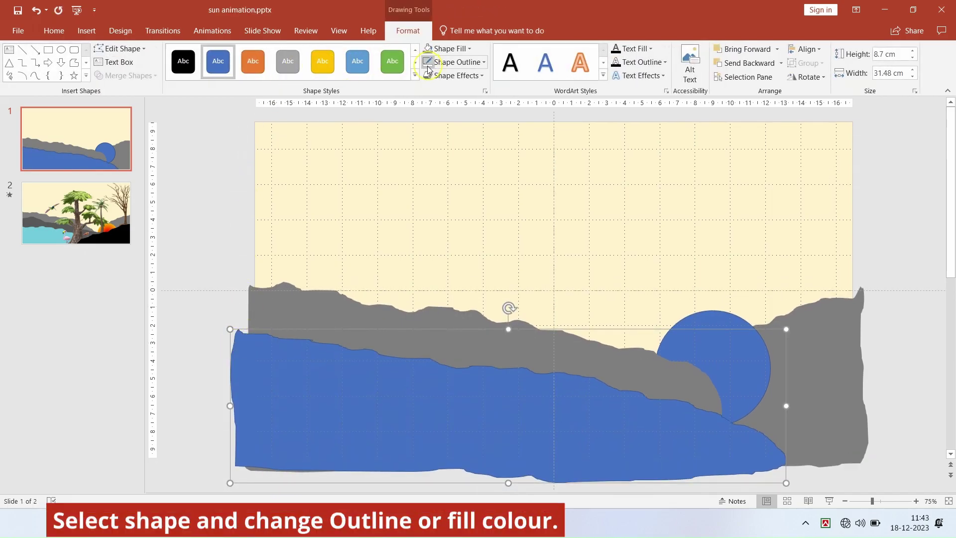
left_click(445, 48)
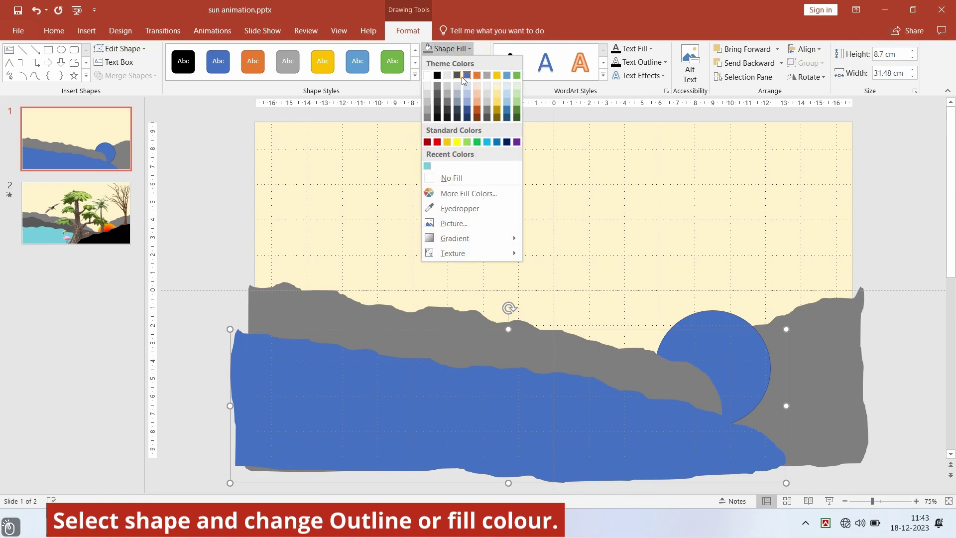
left_click(437, 96)
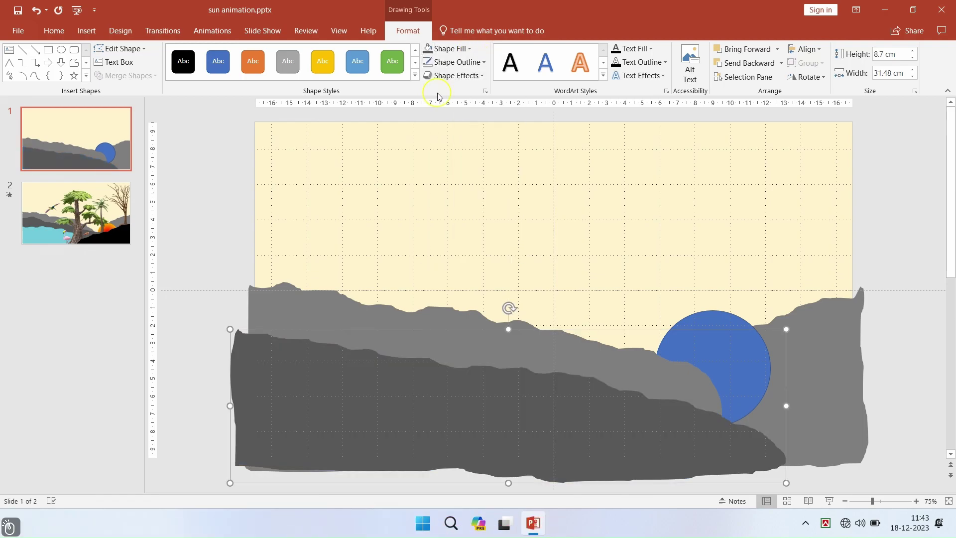
Draw a lake shape at the lower left and fill it light cyan.
left_click(73, 64)
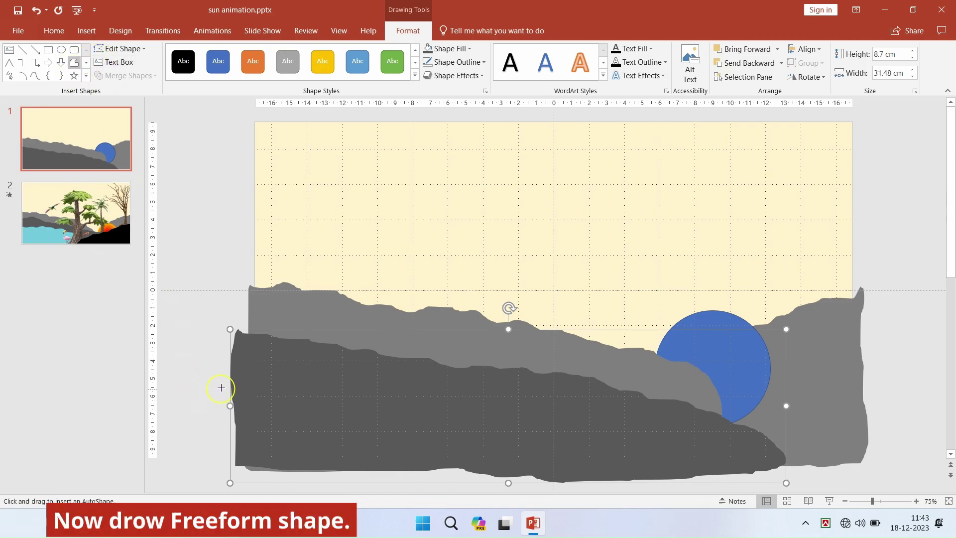
mouse_move(224, 376)
left_mouse_down()
mouse_move(300, 383)
mouse_move(330, 497)
left_mouse_up()
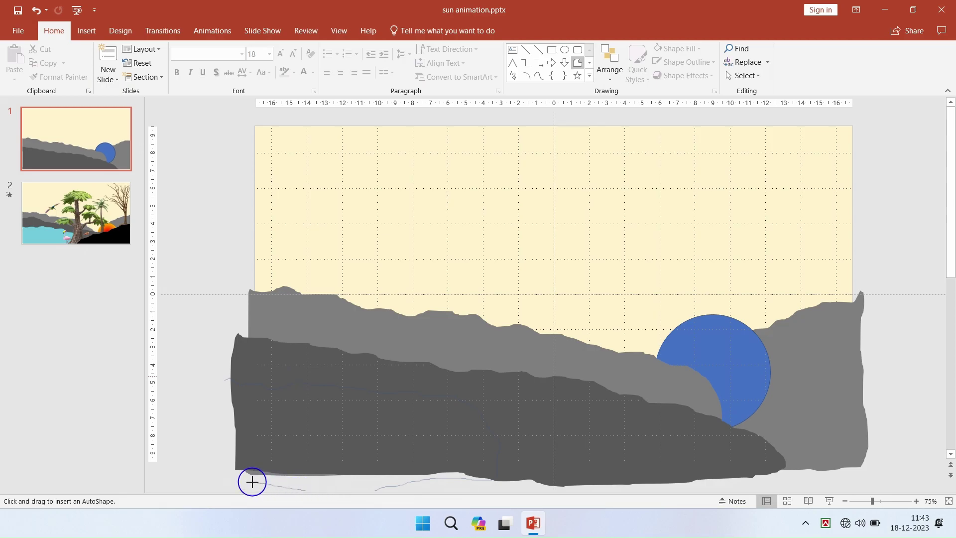
left_click_drag(227, 382, 225, 382)
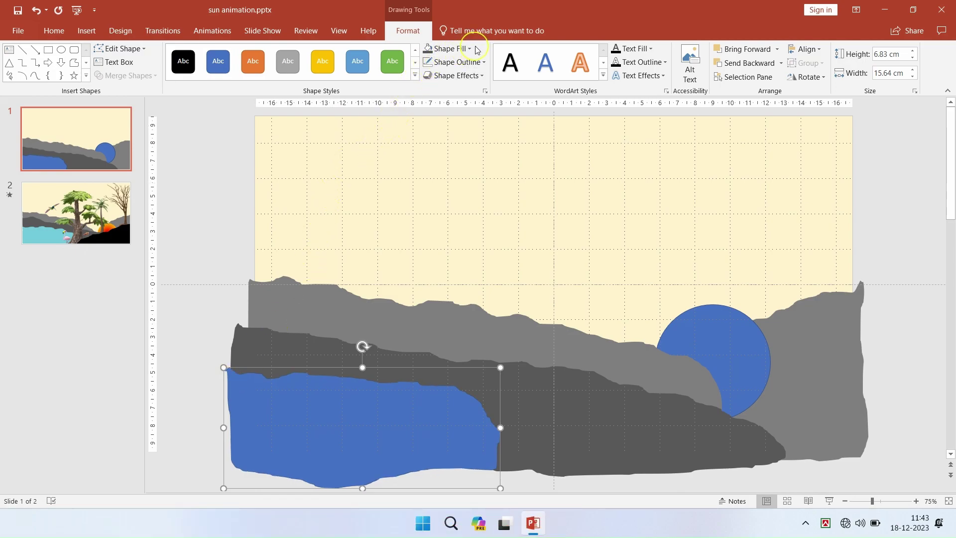
left_click(470, 48)
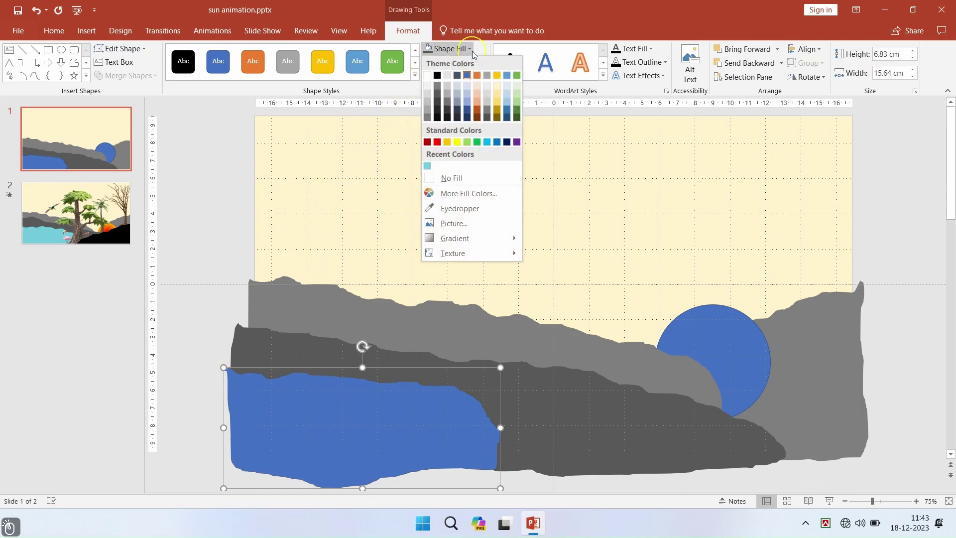
left_click(427, 166)
Begin tracing a freeform hill from the right slide edge toward the sun.
left_click(79, 62)
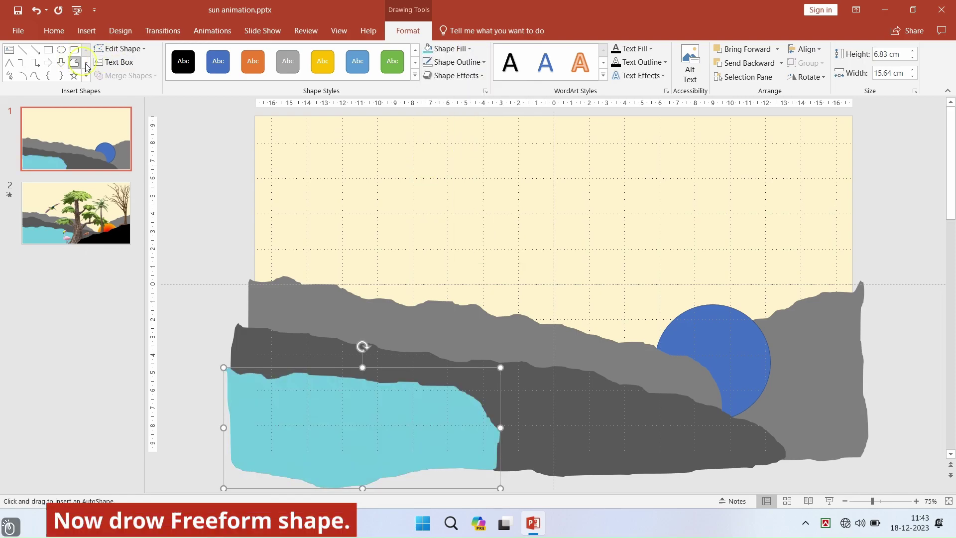
left_click(867, 327)
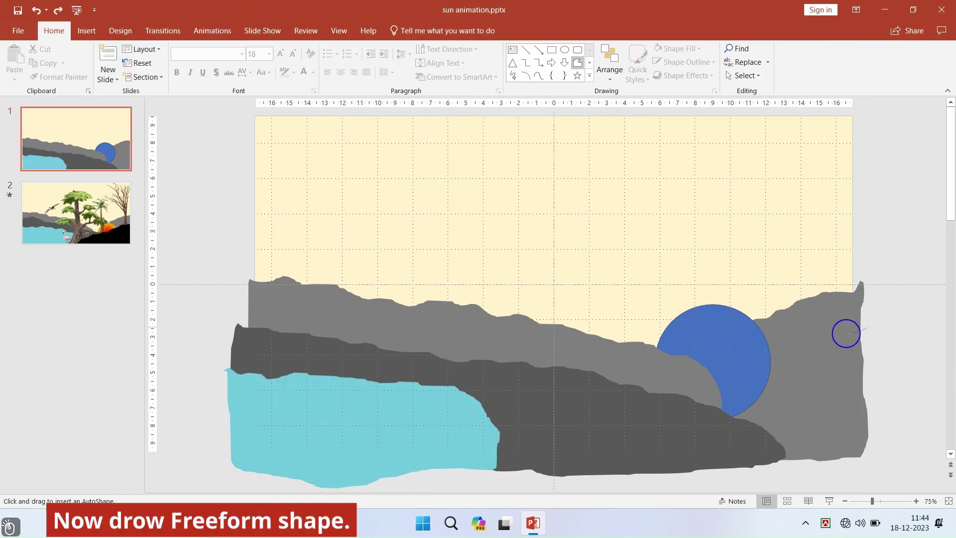
mouse_move(845, 333)
left_mouse_down()
mouse_move(755, 343)
mouse_move(420, 482)
mouse_move(672, 491)
mouse_move(722, 482)
mouse_move(874, 363)
mouse_move(869, 326)
left_mouse_up()
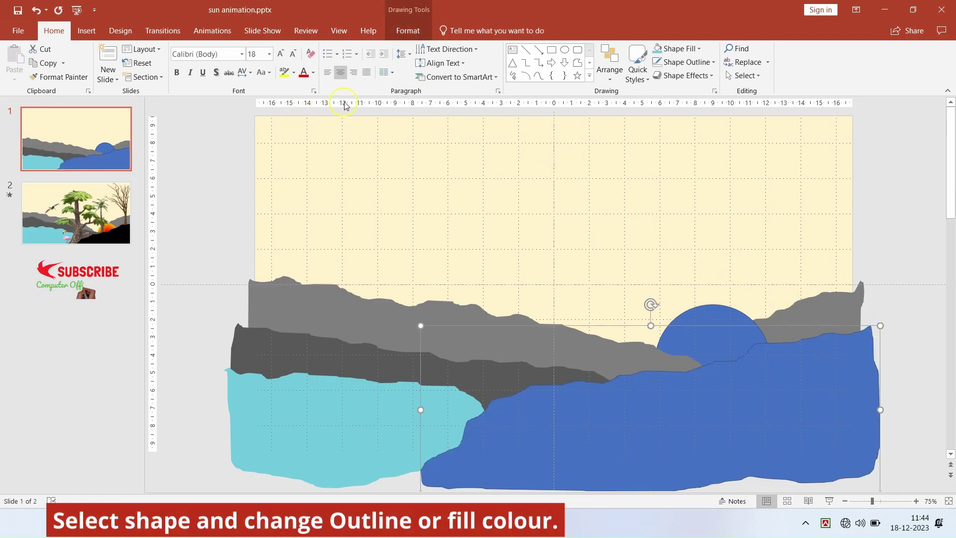
Fill the foreground freeform hill at the lower right with black.
left_click(407, 30)
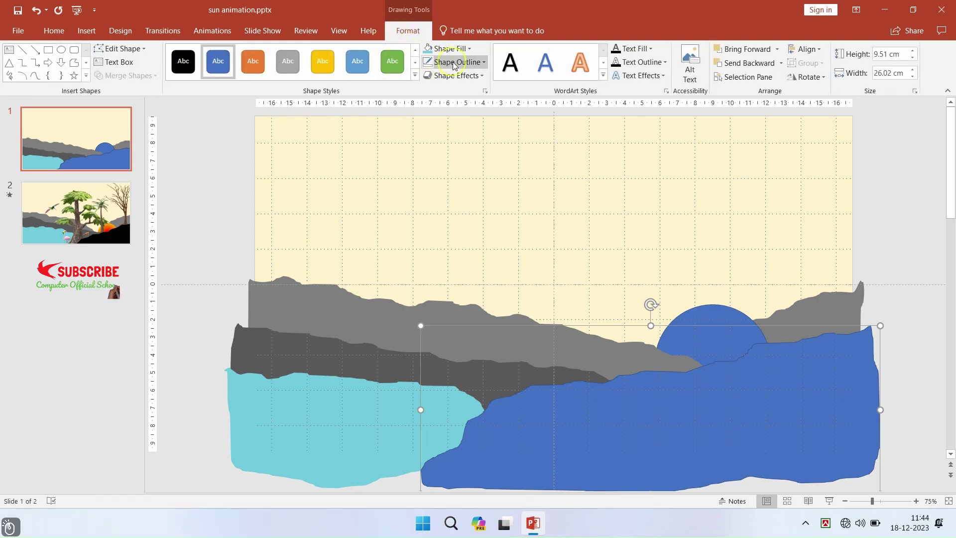
left_click(468, 48)
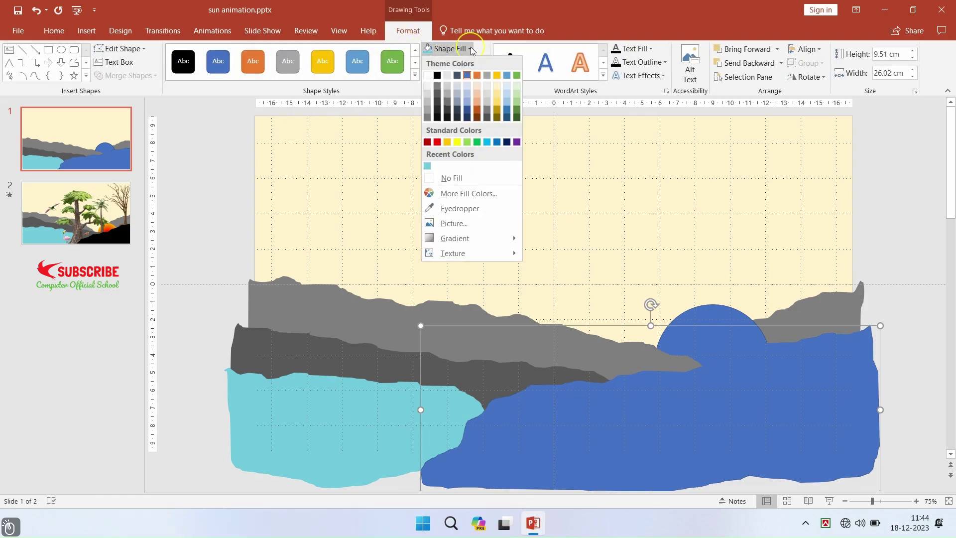
left_click(436, 117)
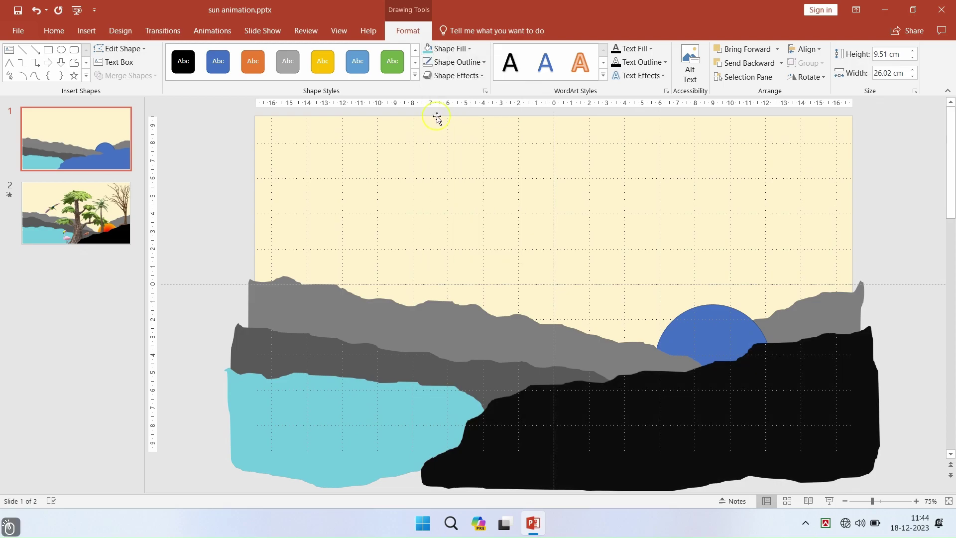
left_click(86, 30)
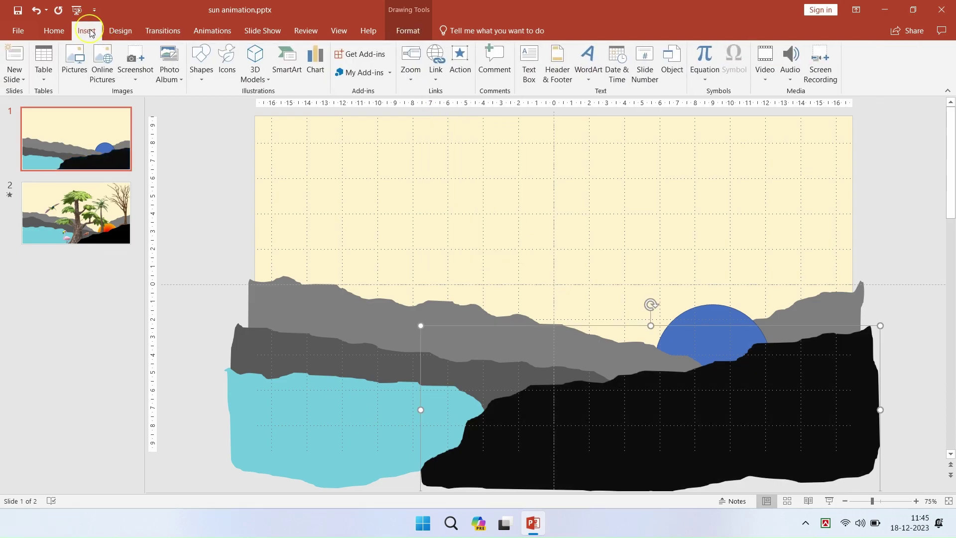
Search online 3D models for 'tree' and insert the leafy rooted, palm and bare trees.
left_click(255, 75)
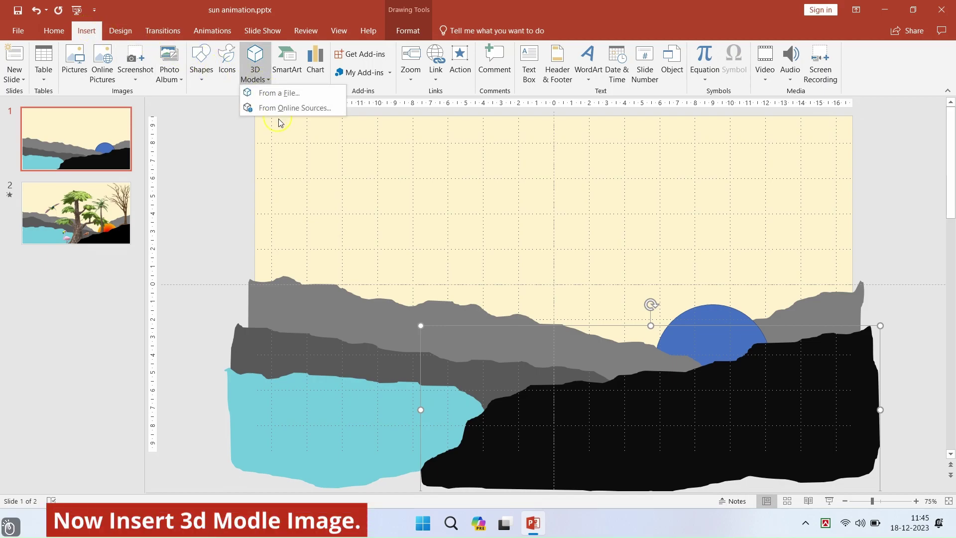
left_click(284, 109)
type("tree")
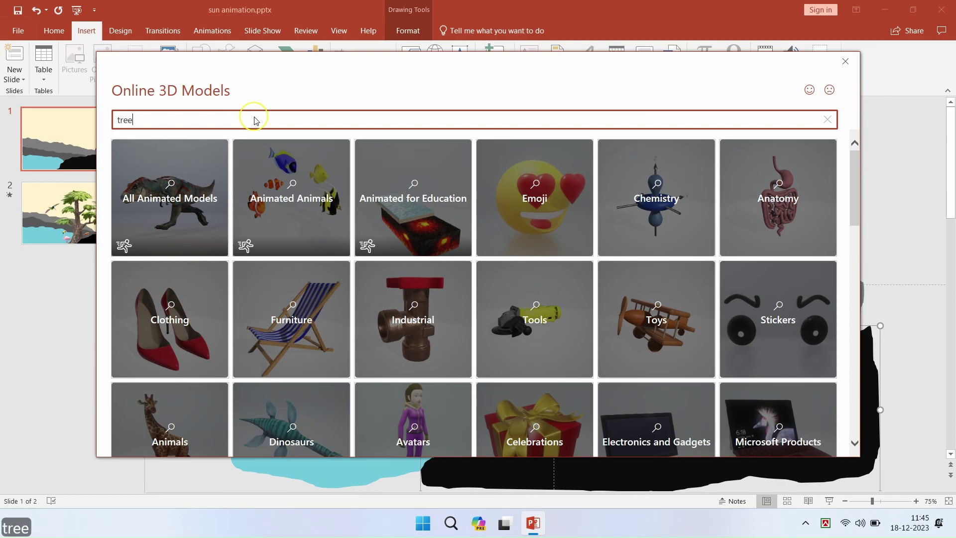
key("Return")
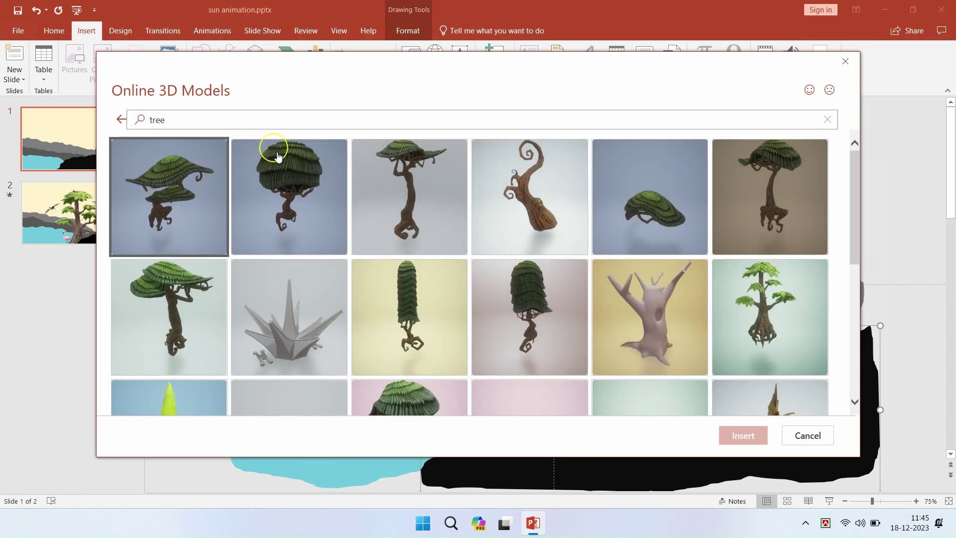
scroll(597, 279, "down", 1)
left_click(770, 282)
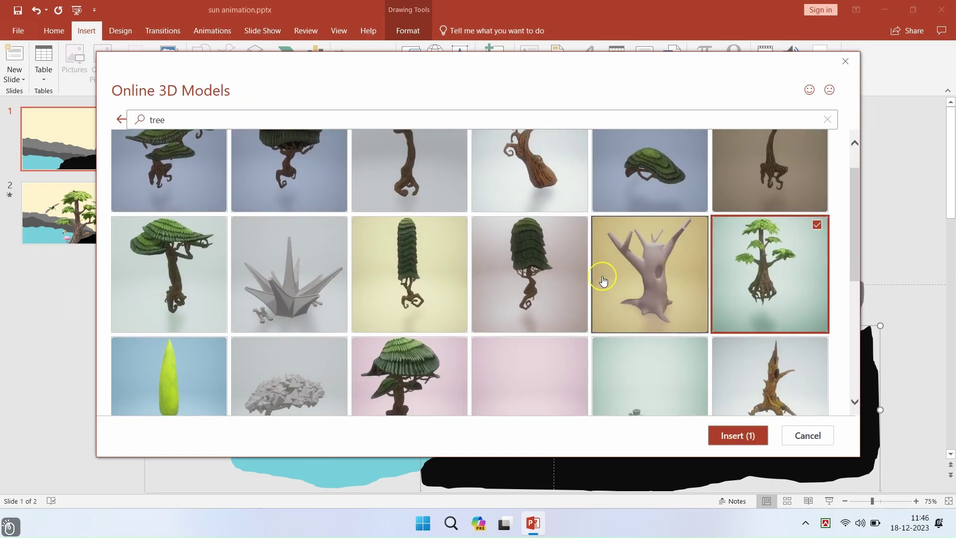
scroll(602, 277, "down", 2)
scroll(587, 272, "down", 2)
scroll(542, 309, "down", 3)
scroll(541, 308, "down", 4)
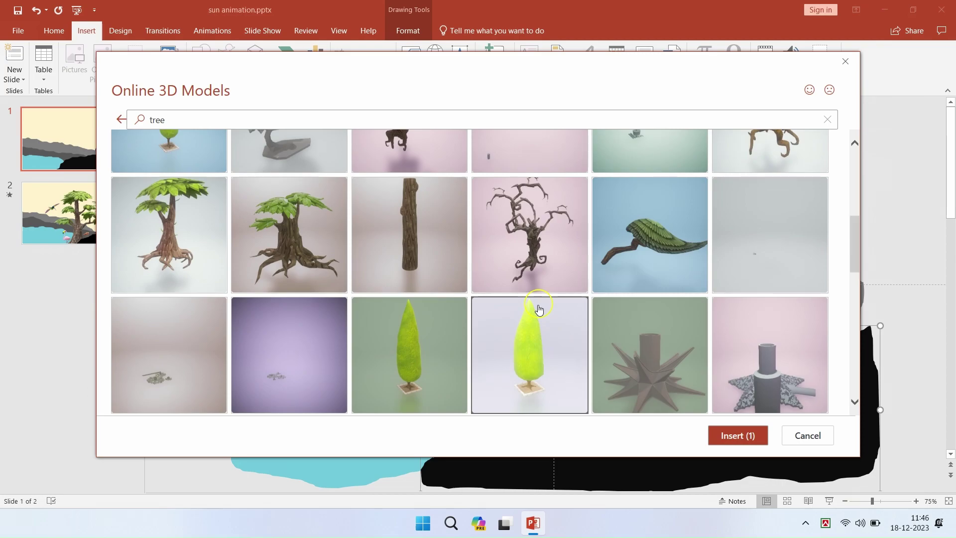
scroll(541, 308, "down", 3)
scroll(538, 309, "down", 4)
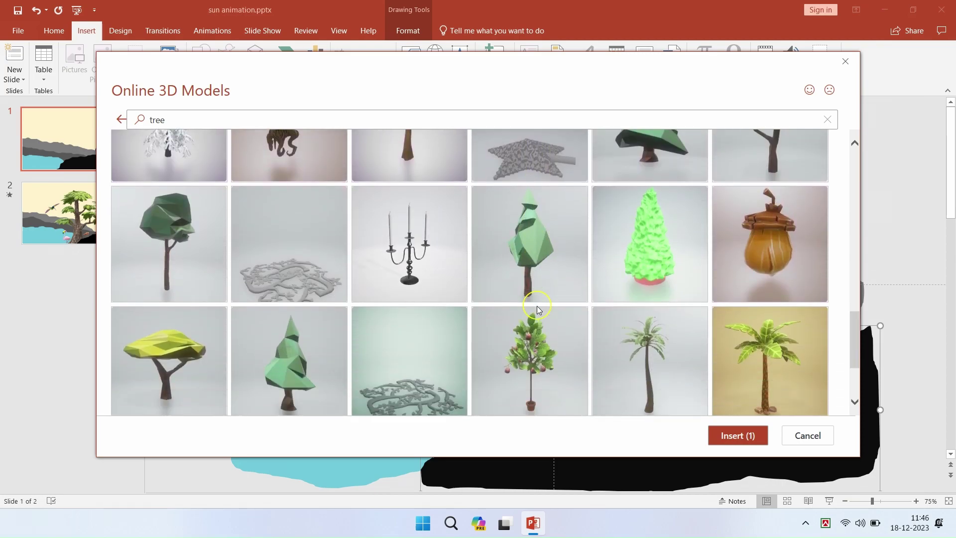
scroll(537, 310, "down", 2)
scroll(537, 314, "down", 1)
left_click(656, 258)
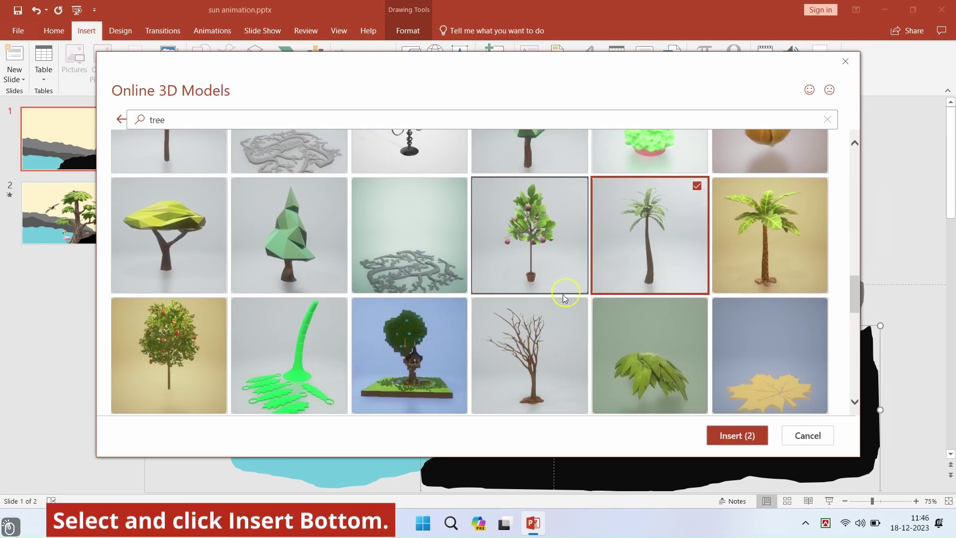
left_click(521, 342)
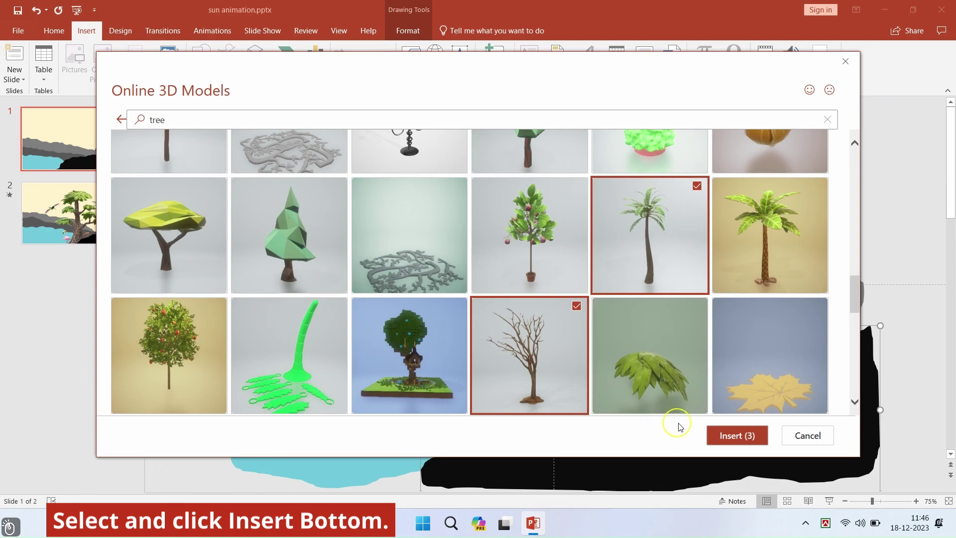
left_click(732, 437)
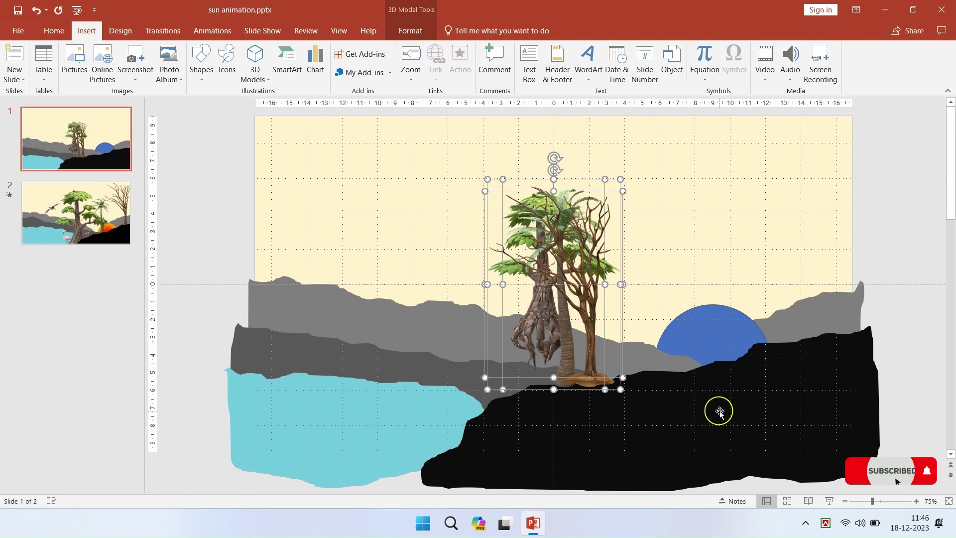
Move the bare tree to the right edge and send it behind the black hill.
mouse_move(568, 264)
left_mouse_down()
mouse_move(268, 238)
mouse_move(253, 214)
left_mouse_up()
left_click(184, 373)
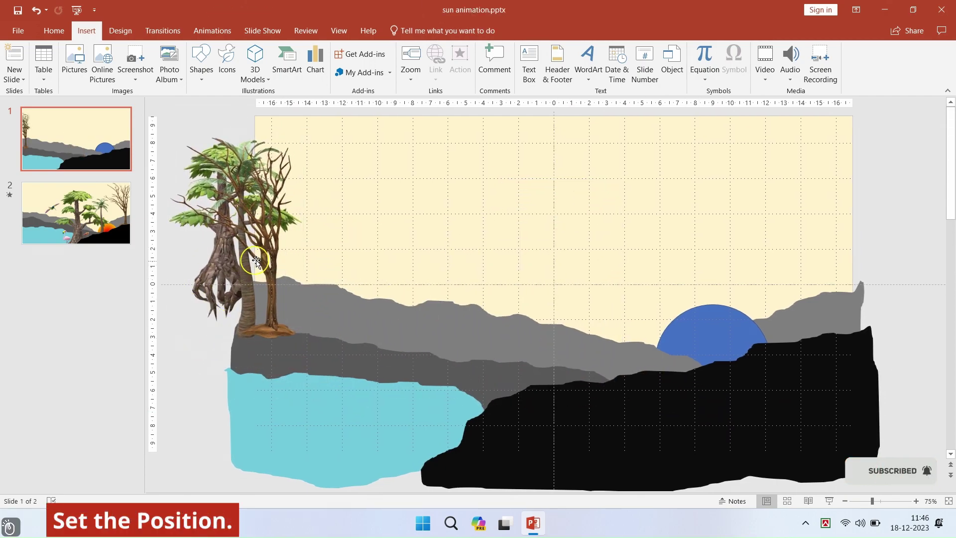
left_click_drag(256, 261, 820, 263)
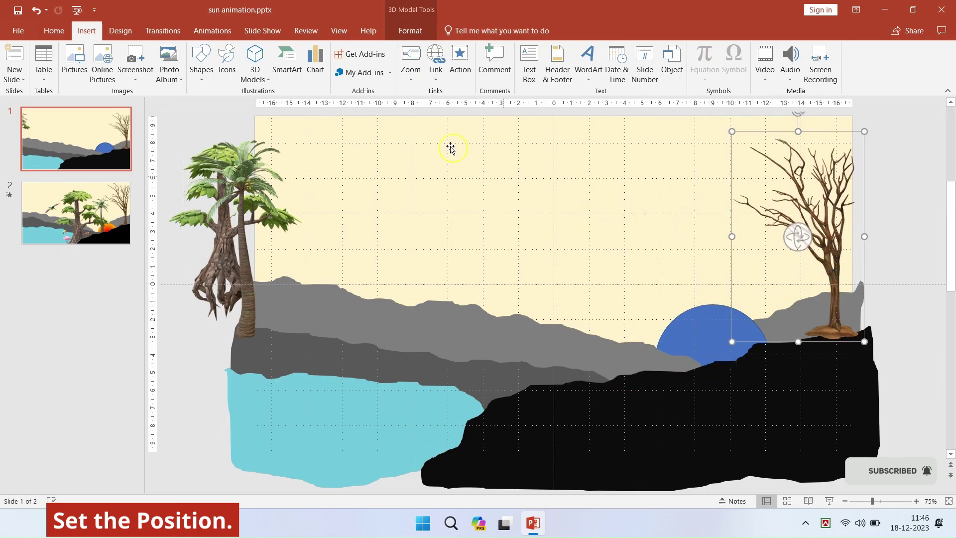
left_click(416, 32)
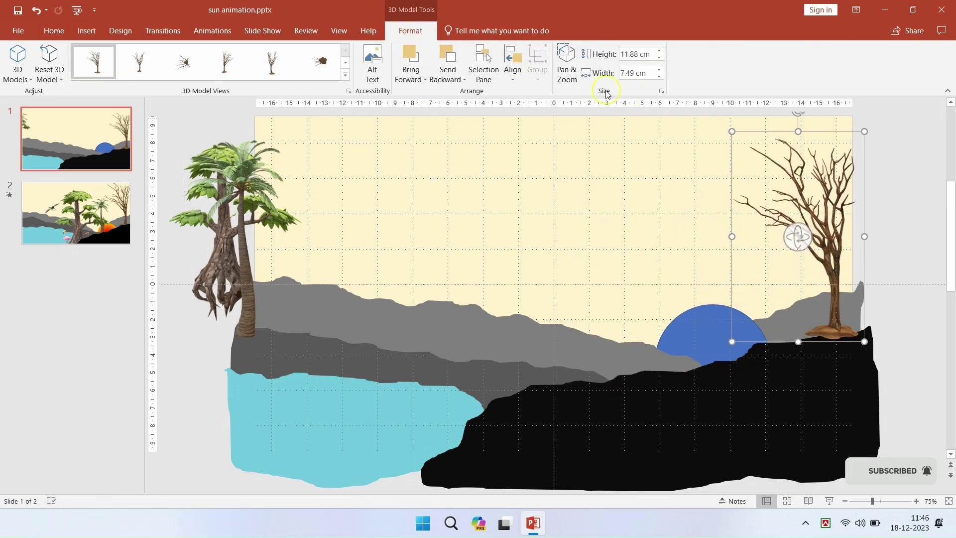
left_click(449, 58)
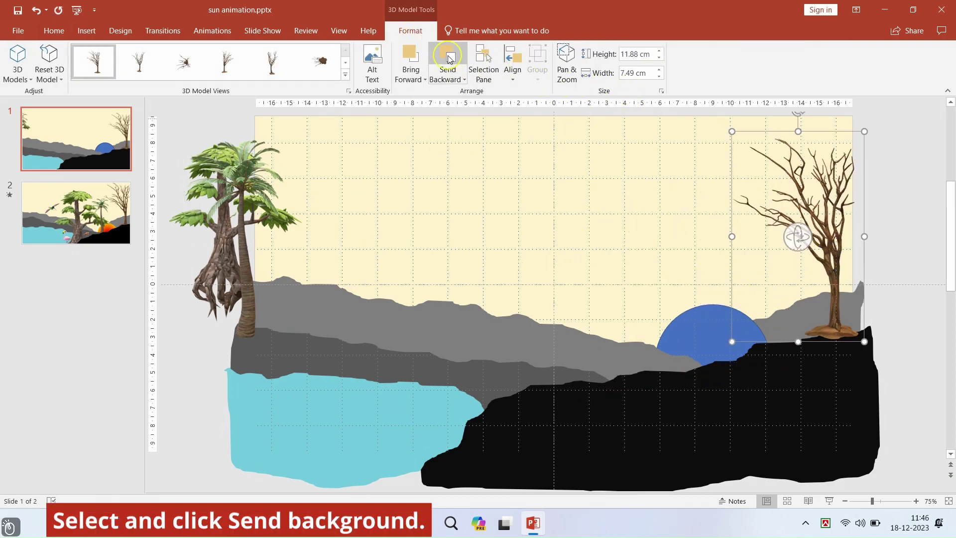
left_click(450, 59)
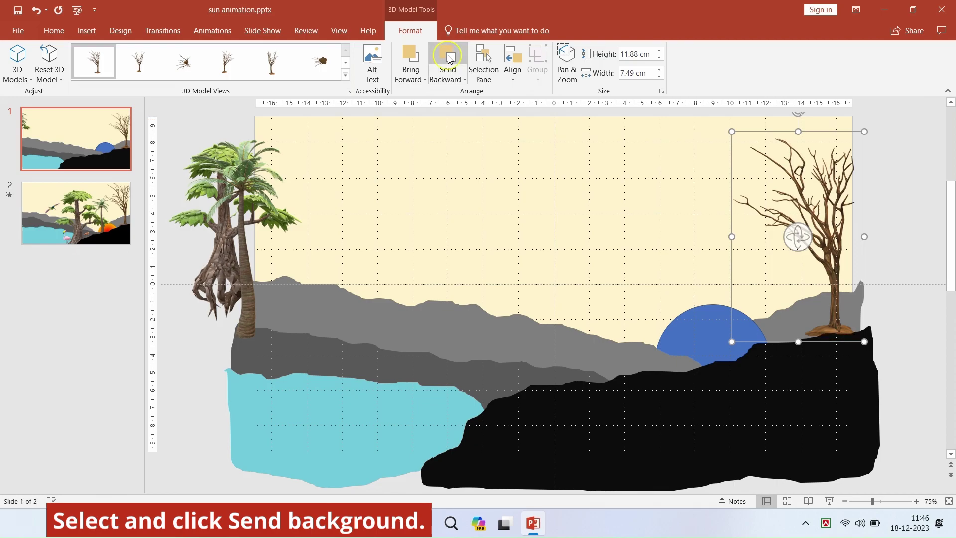
Move the palm tree to the slide centre and send it behind the hill.
left_click(245, 302)
left_click_drag(246, 303, 600, 355)
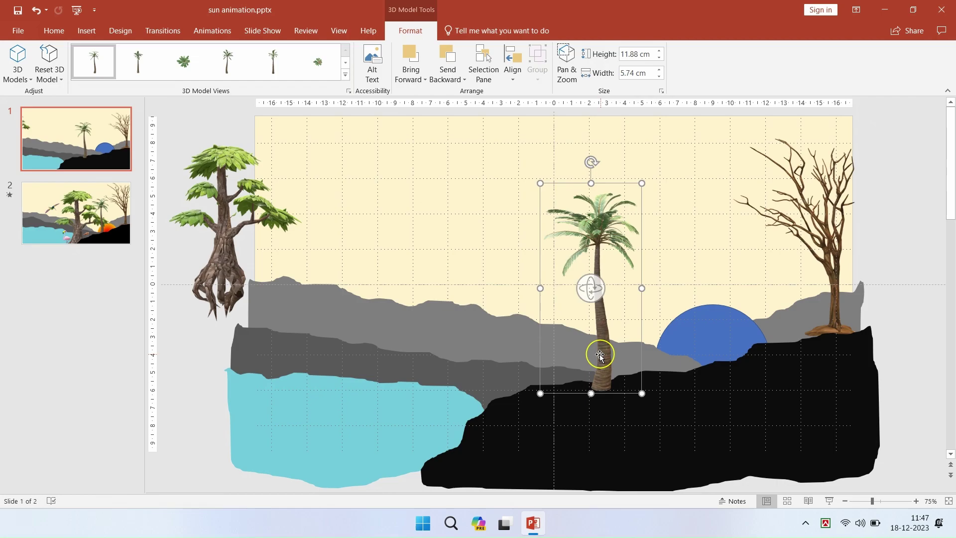
left_click(453, 61)
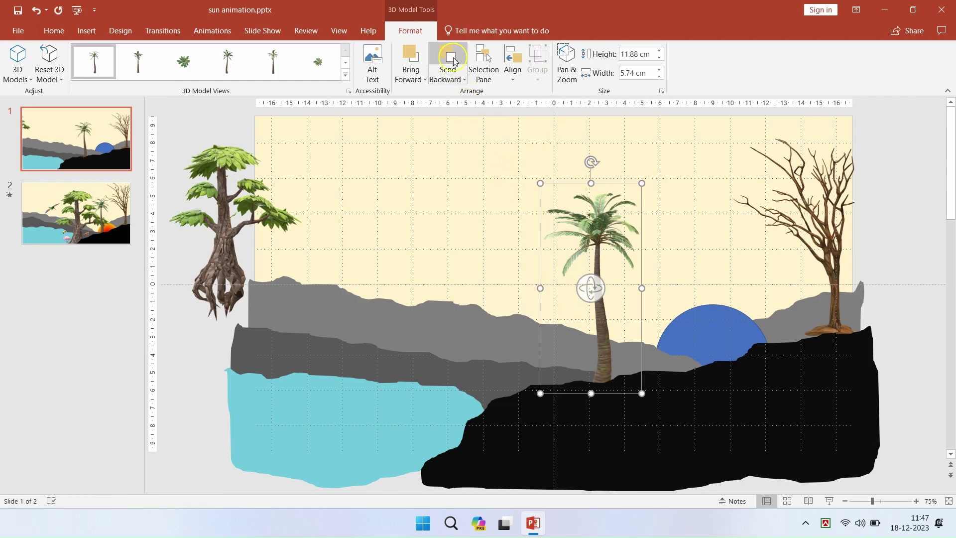
Enlarge the leafy tree to 19.97 × 14.84 cm, position it, and send it behind the hill.
left_click(213, 255)
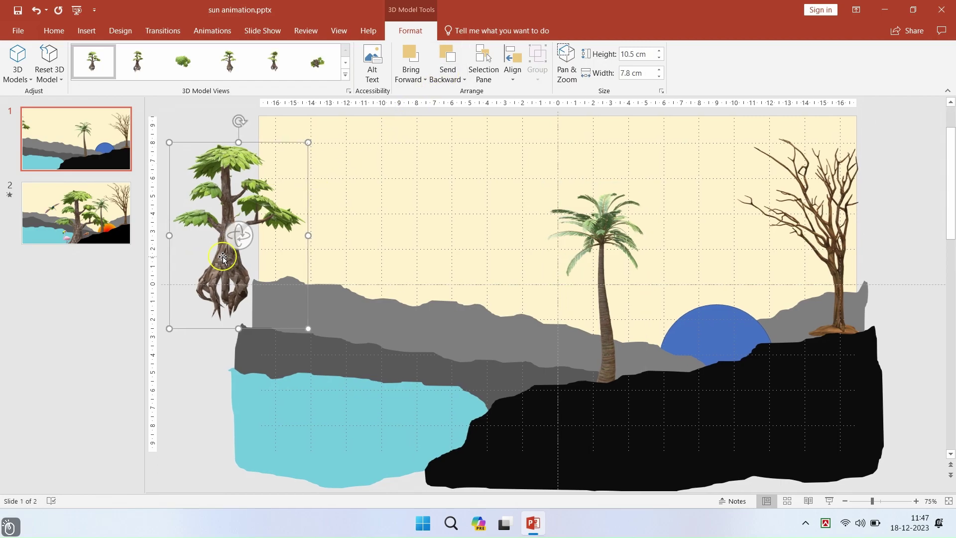
left_click_drag(223, 258, 480, 403)
left_click_drag(427, 288, 303, 121)
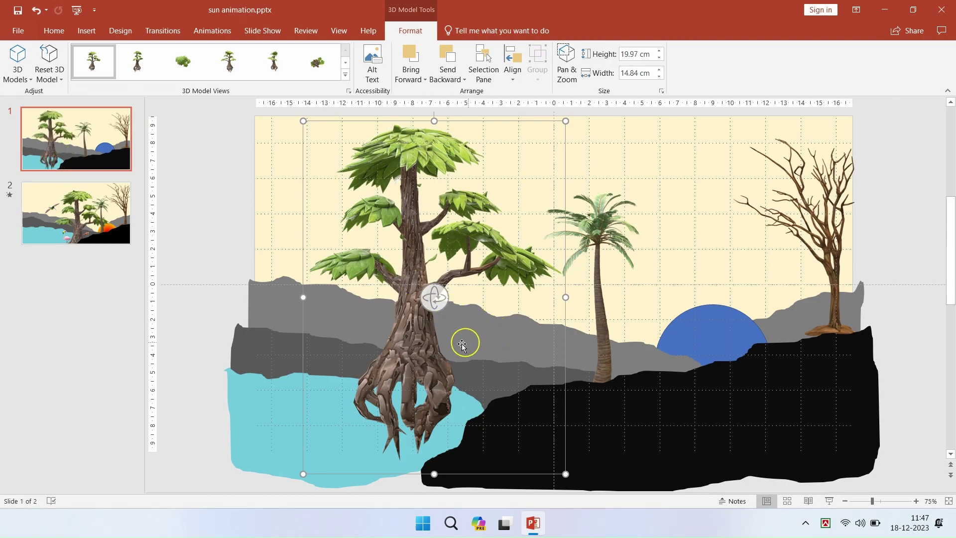
left_click_drag(426, 349, 476, 398)
left_click(496, 415)
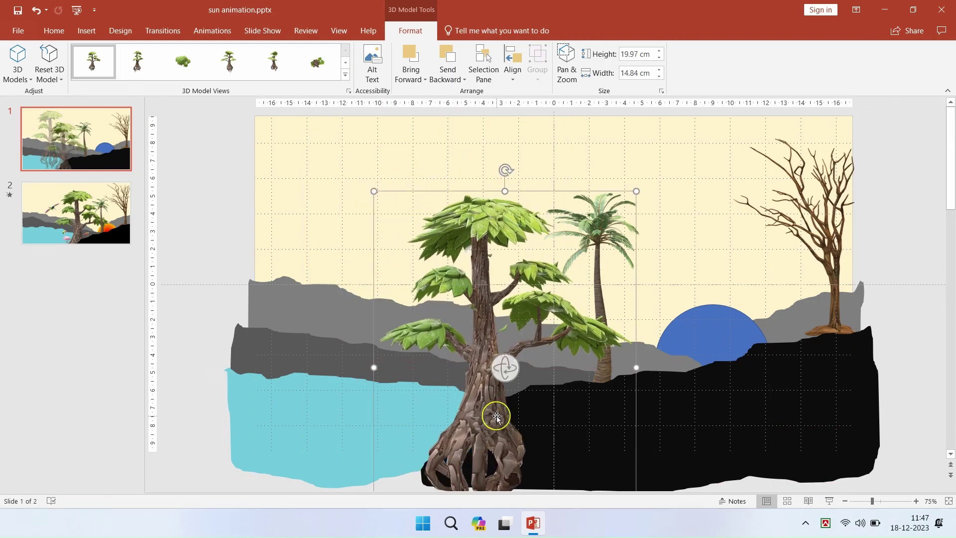
left_click(451, 56)
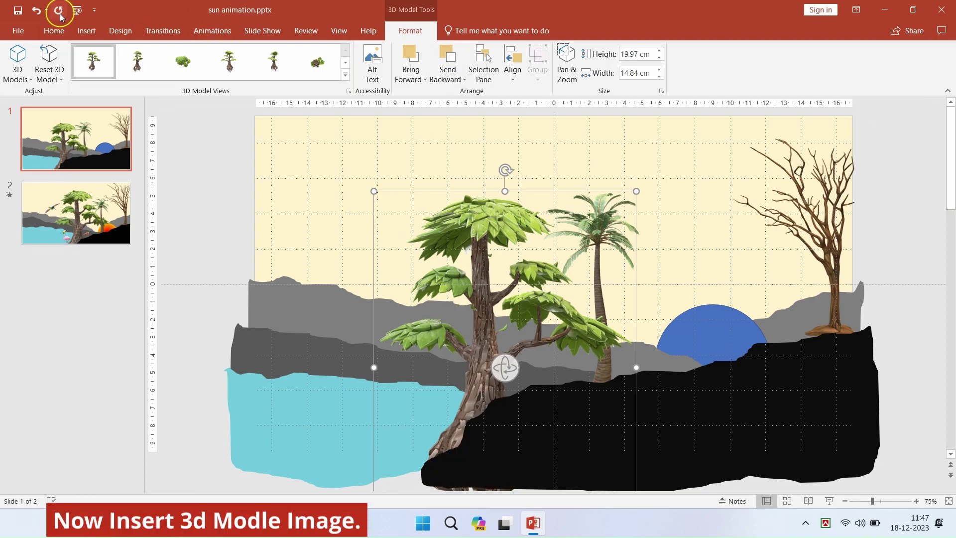
left_click(86, 31)
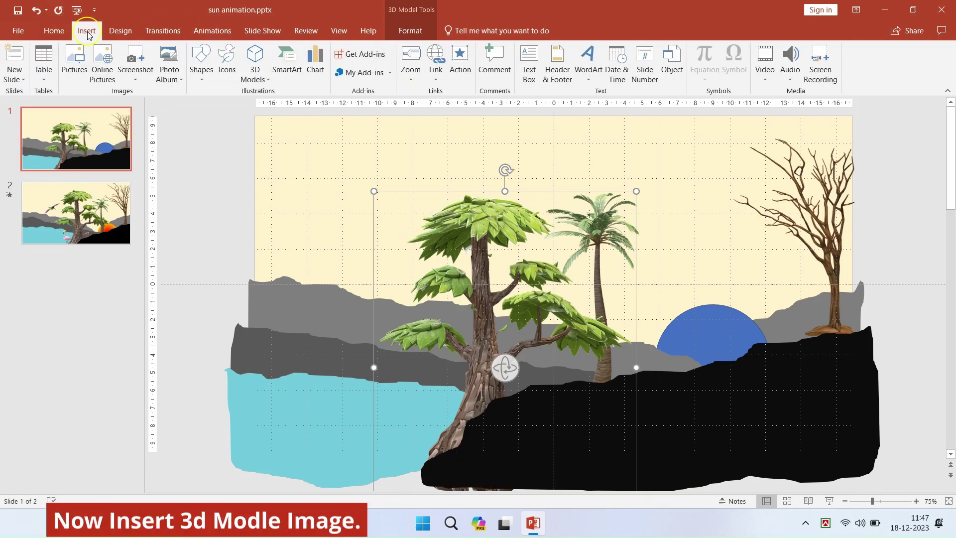
Search online 3D models for 'bird' and insert the flamingo, hen and hummingbird.
left_click(255, 74)
left_click(266, 107)
type("bird")
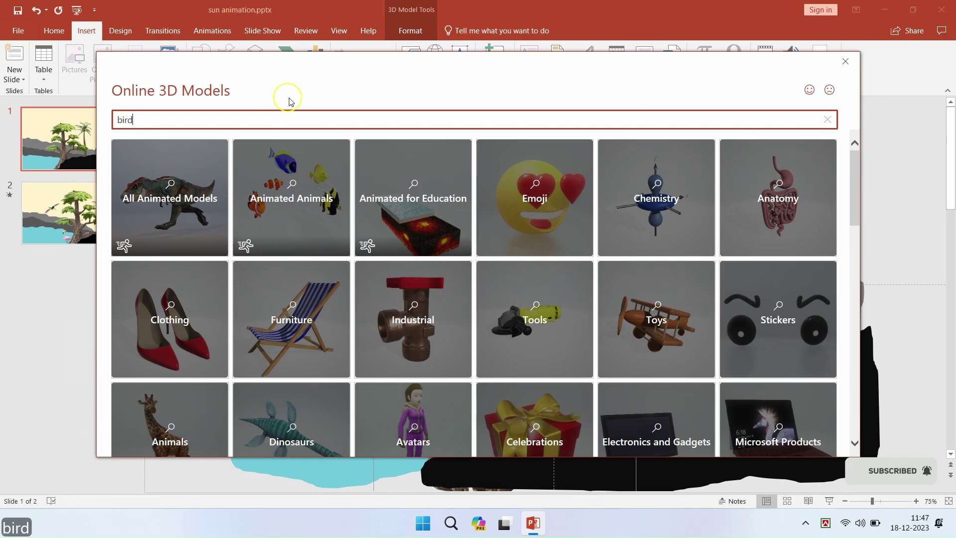
key("Return")
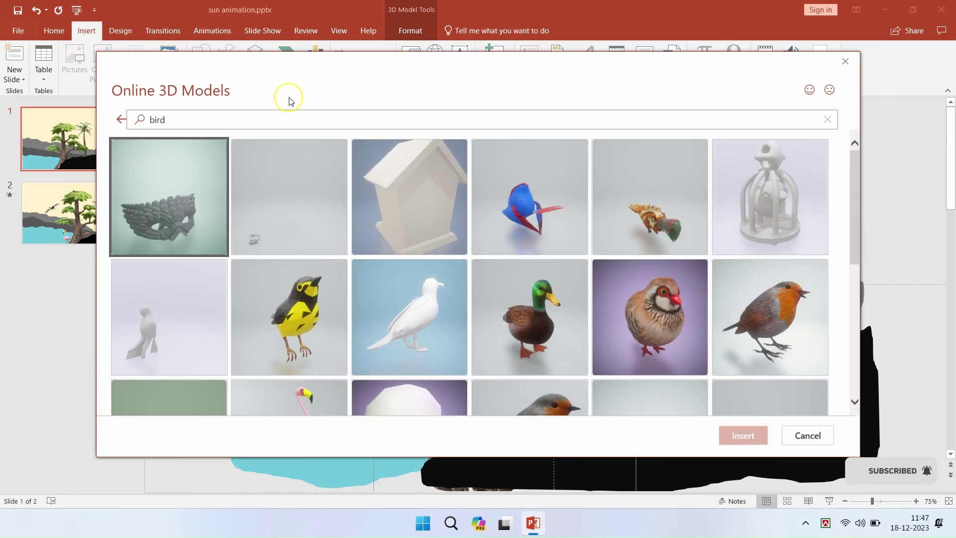
scroll(312, 189, "down", 1)
scroll(316, 224, "down", 2)
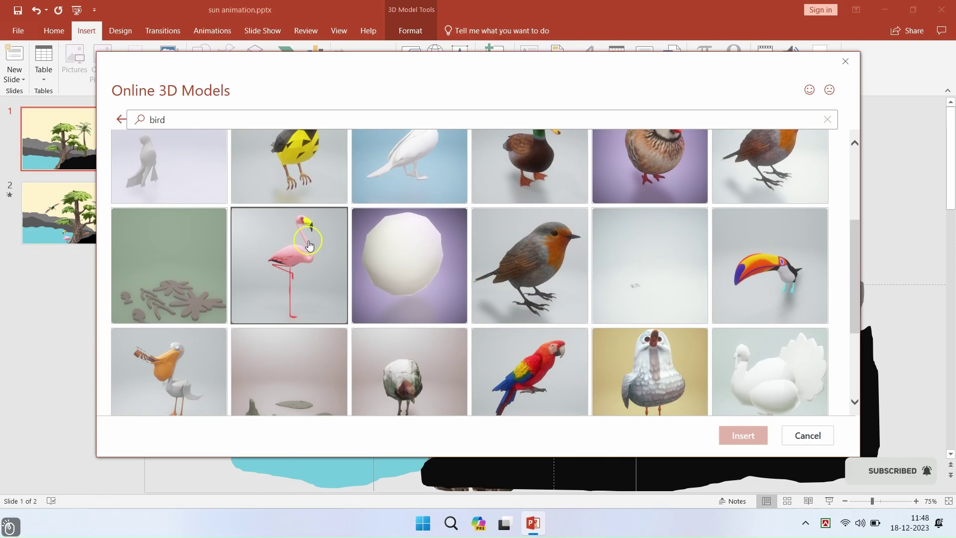
left_click(309, 244)
scroll(397, 274, "down", 2)
scroll(396, 273, "down", 2)
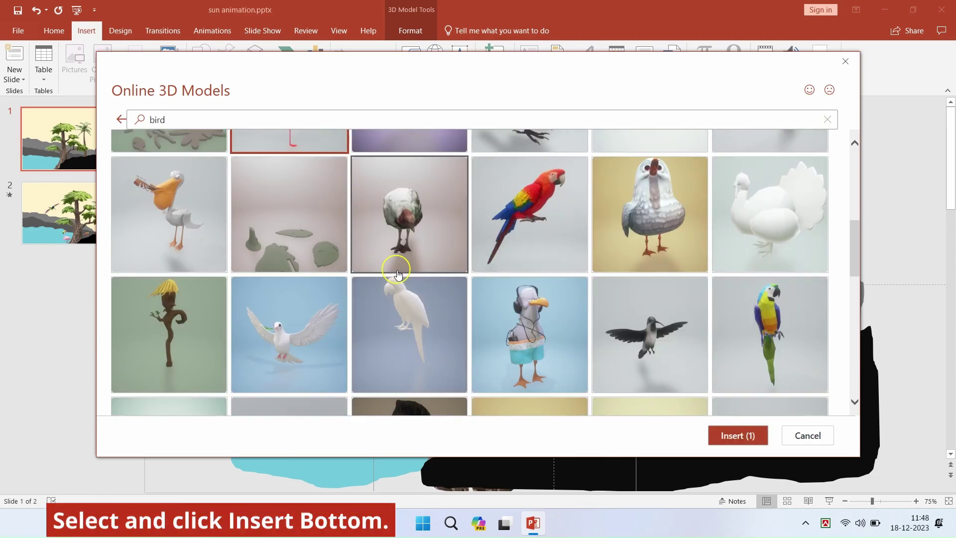
scroll(397, 274, "down", 3)
left_click(794, 268)
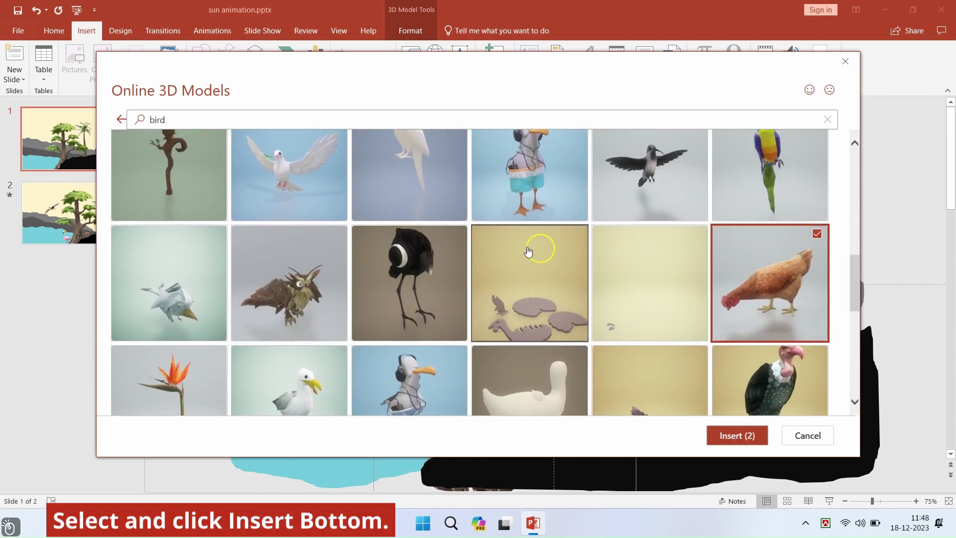
scroll(498, 244, "down", 1)
scroll(443, 244, "down", 2)
scroll(440, 254, "down", 1)
scroll(438, 257, "down", 1)
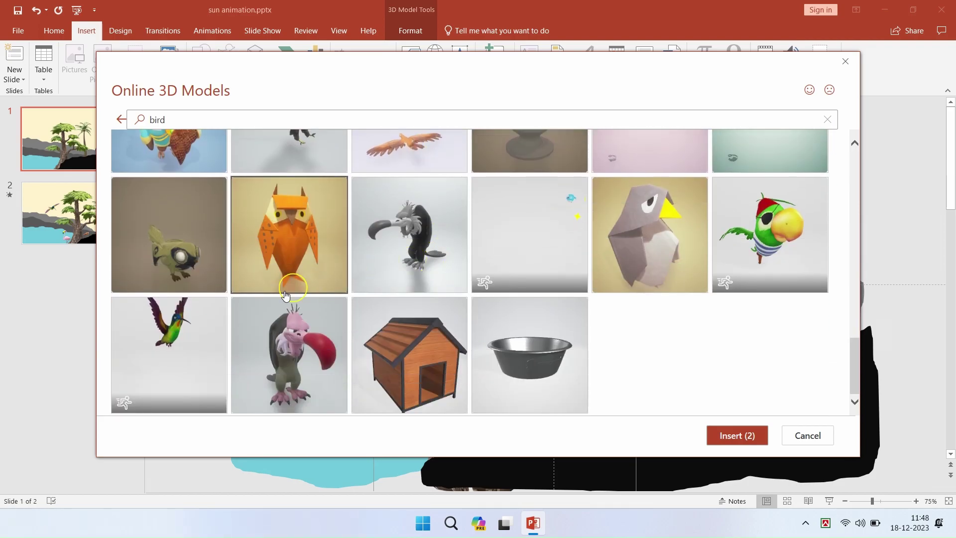
left_click(165, 354)
left_click(727, 434)
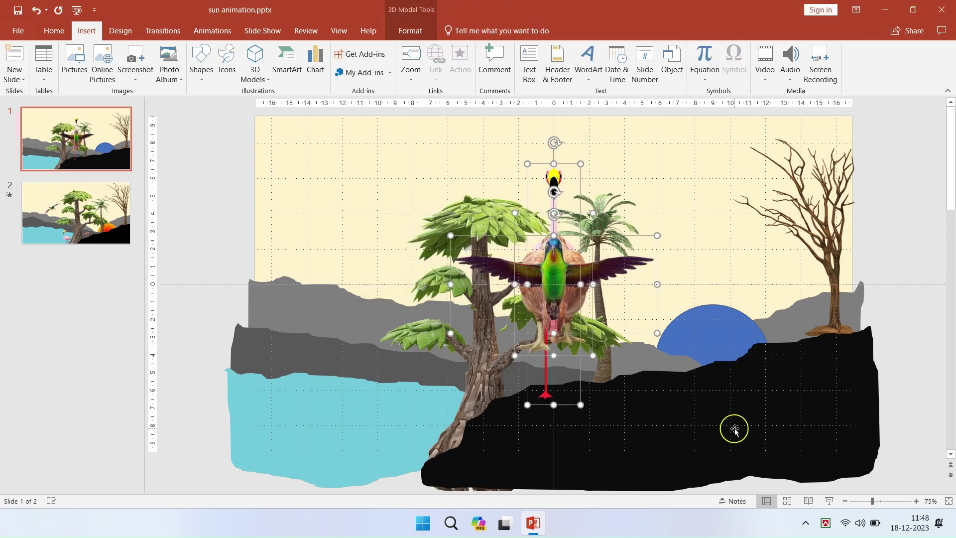
Rotate the hummingbird and place it in the sky left of the tree.
mouse_move(562, 276)
left_mouse_down()
mouse_move(261, 238)
mouse_move(415, 249)
mouse_move(455, 322)
left_mouse_up()
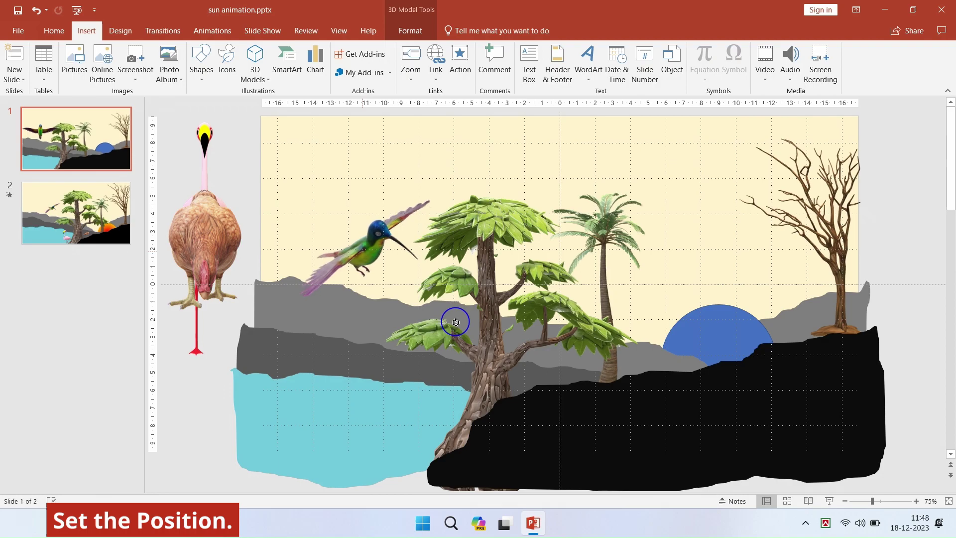
left_click_drag(455, 322, 358, 247)
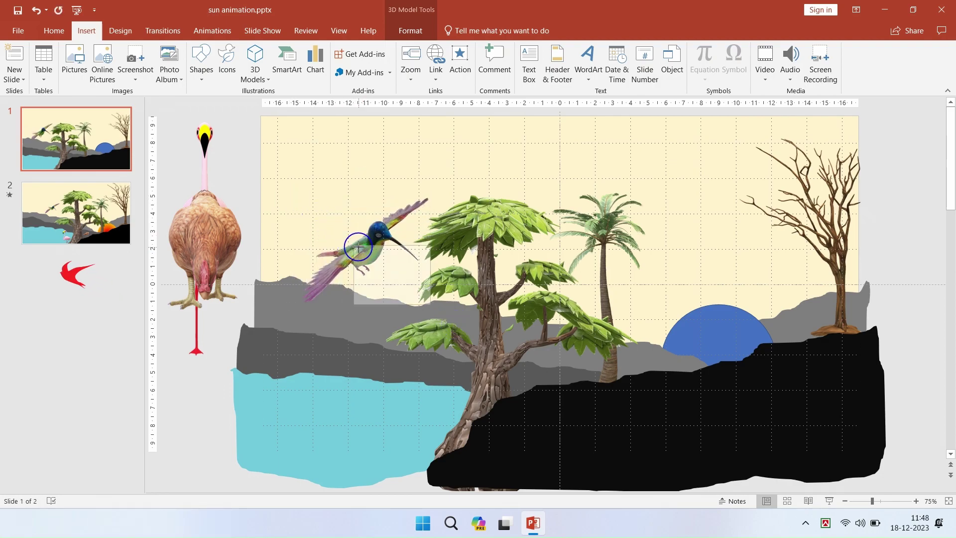
mouse_move(395, 277)
left_mouse_down()
mouse_move(404, 302)
mouse_move(389, 285)
left_mouse_up()
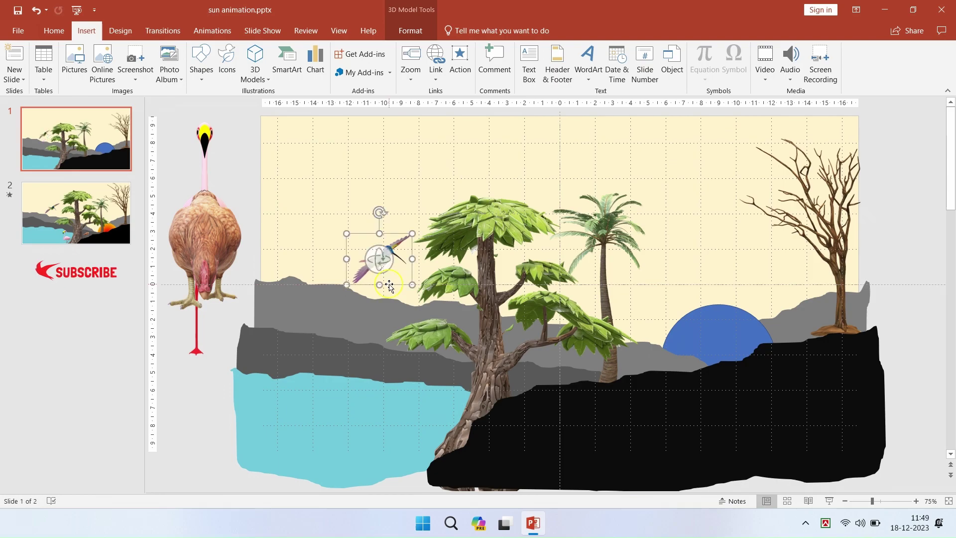
Move the hen onto the rock beside the leafy tree.
left_click(208, 242)
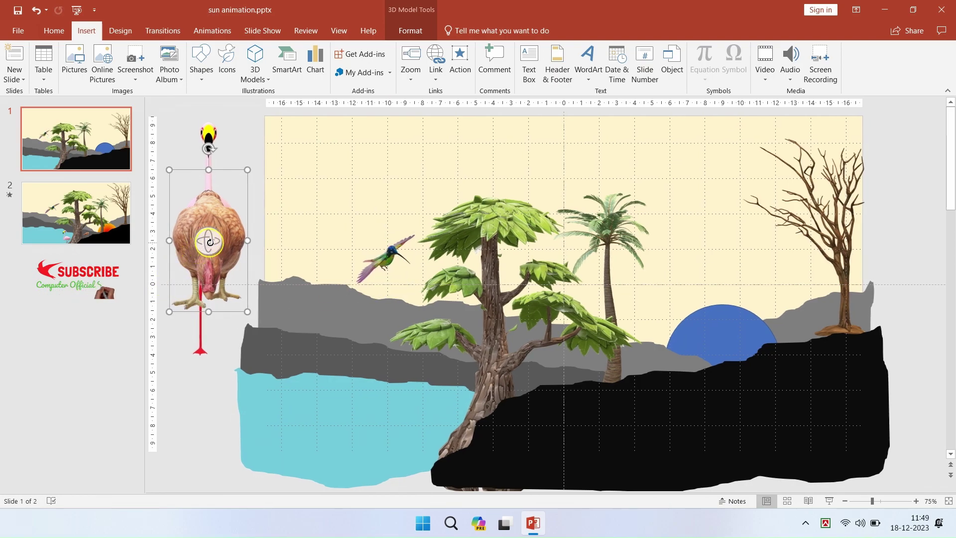
mouse_move(209, 243)
left_mouse_down()
mouse_move(490, 315)
mouse_move(530, 387)
left_mouse_up()
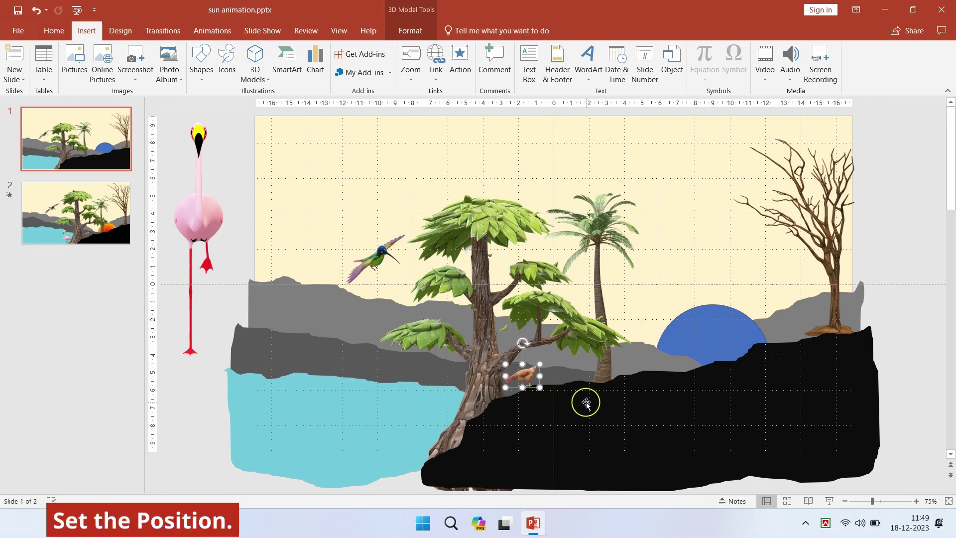
left_click(197, 229)
Shrink the flamingo into the lake beside the tree and send it two layers back.
left_click_drag(200, 232, 219, 224)
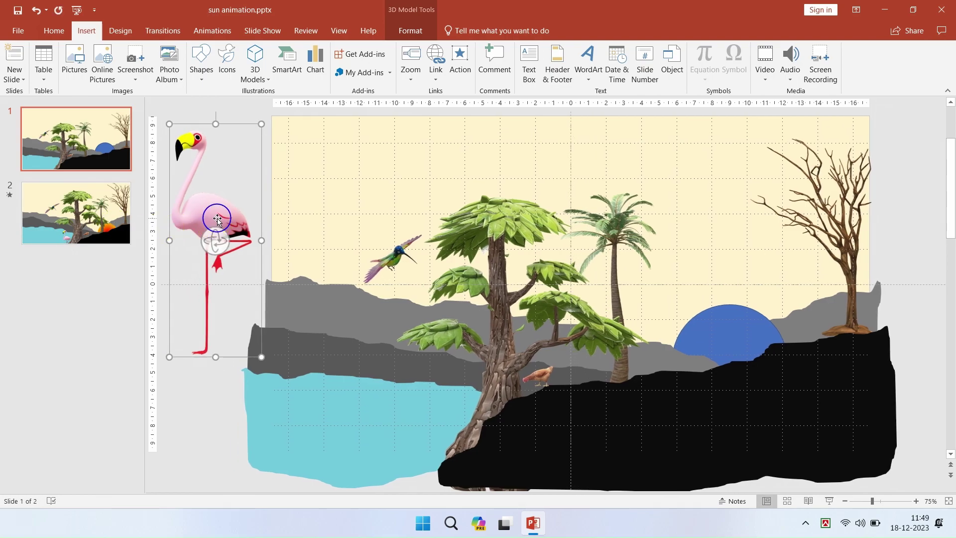
left_click_drag(217, 219, 453, 331)
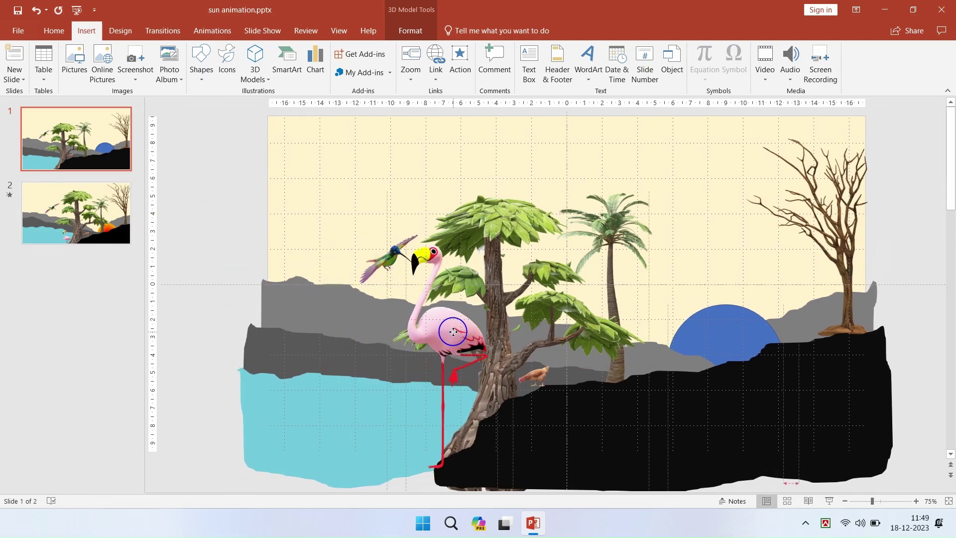
left_click_drag(453, 332, 450, 334)
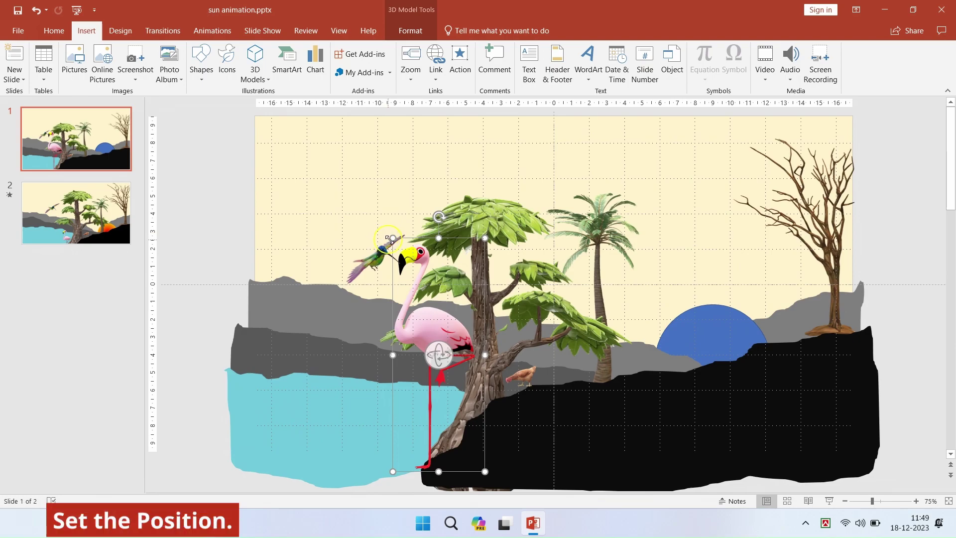
left_click_drag(392, 238, 445, 374)
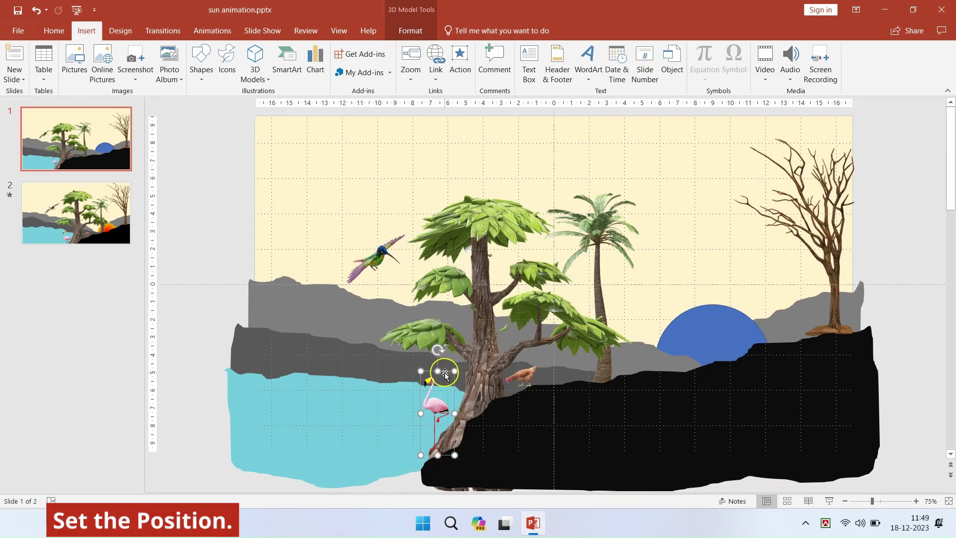
left_click(410, 30)
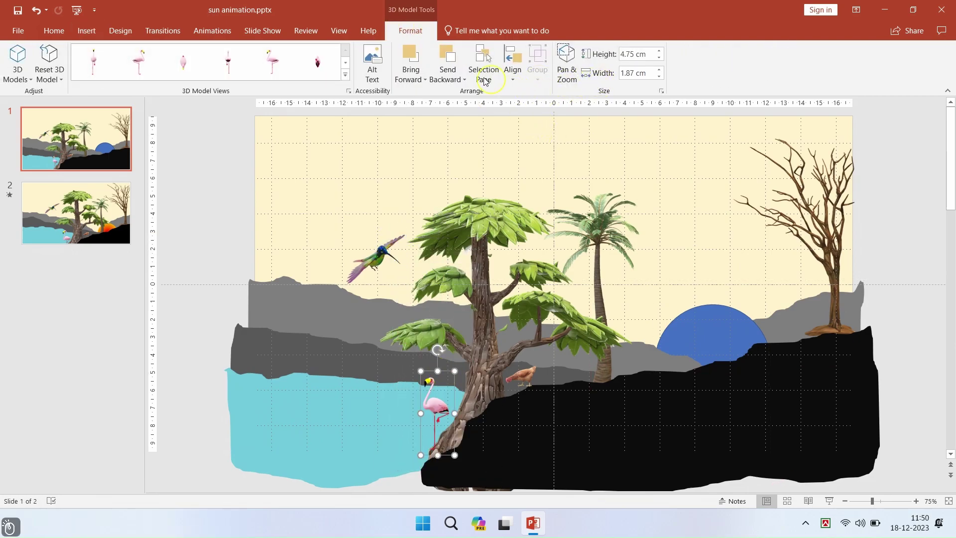
left_click(449, 60)
left_click(449, 60)
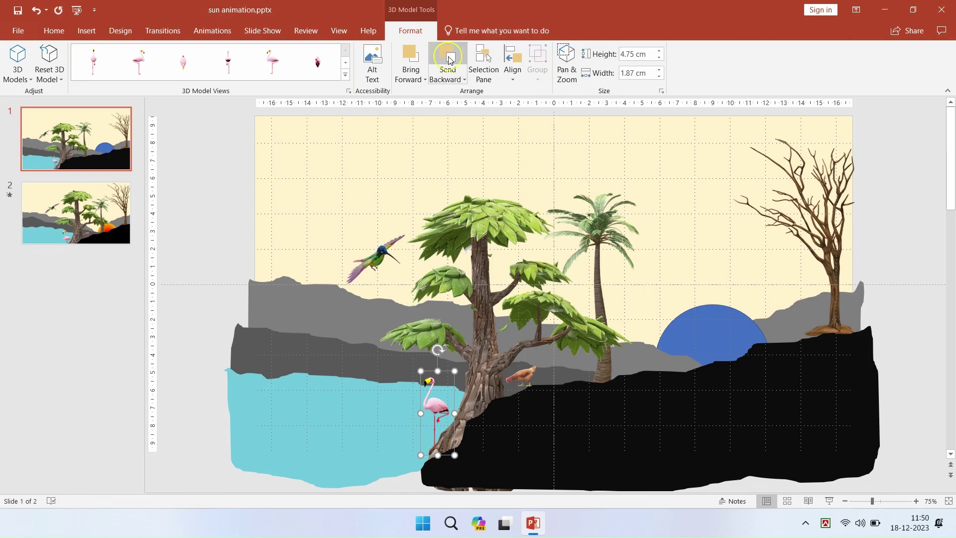
Preview the slide as a slide show, then end the show.
left_click(262, 30)
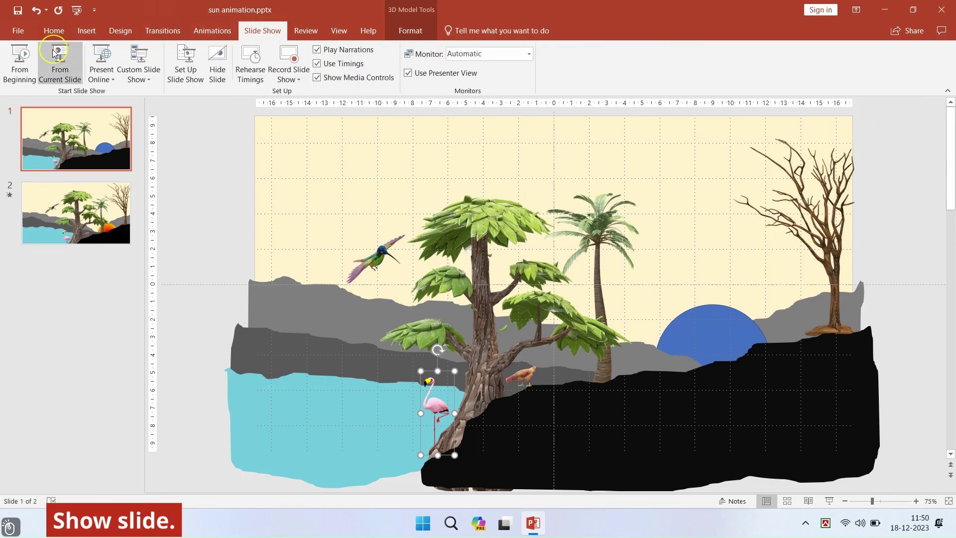
left_click(24, 68)
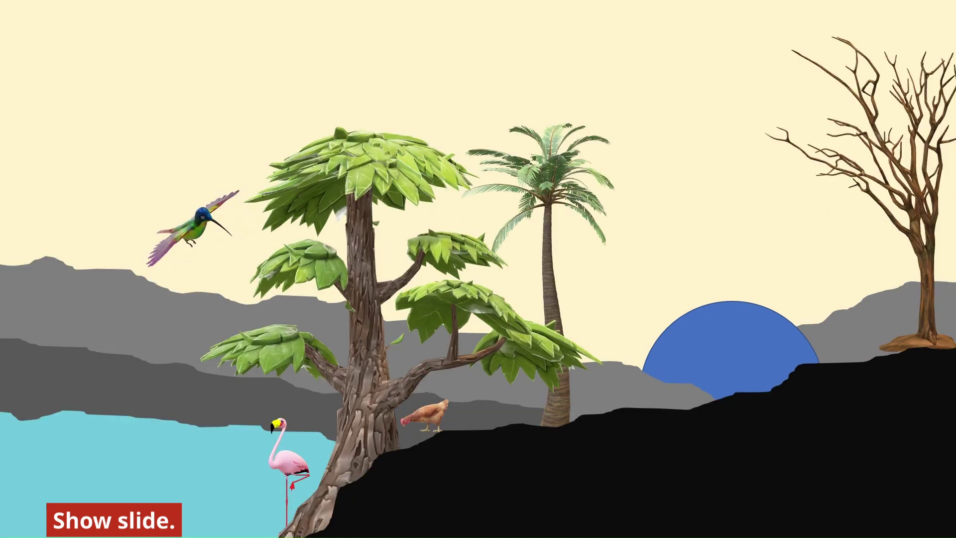
right_click(286, 124)
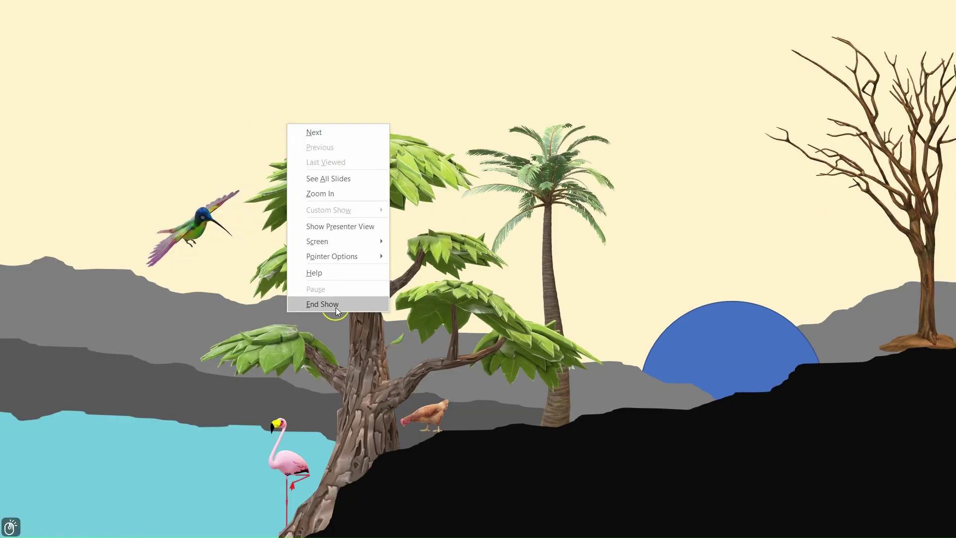
left_click(326, 304)
Raise the blue sun circle fully above the hills and make it slightly smaller.
left_click(707, 340)
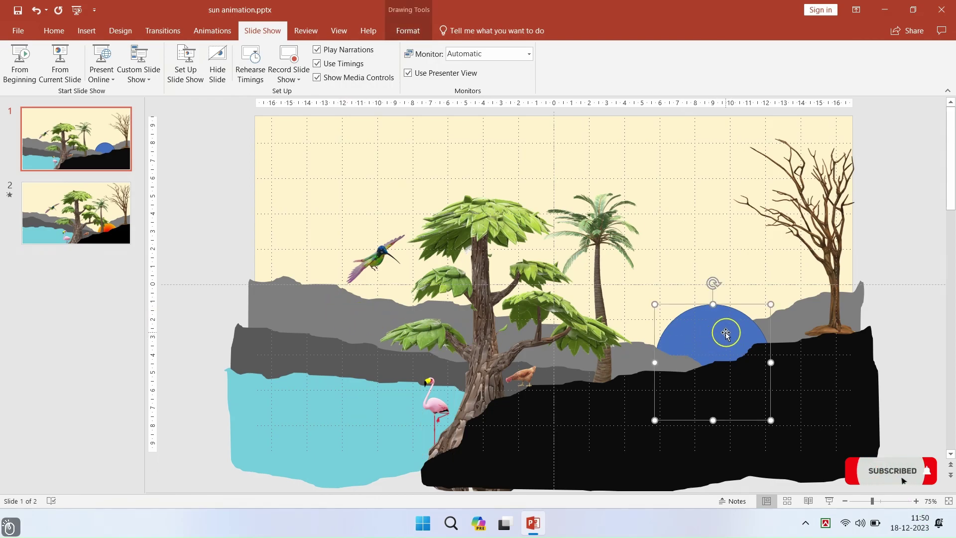
left_click_drag(725, 332, 707, 277)
left_click_drag(636, 248, 651, 262)
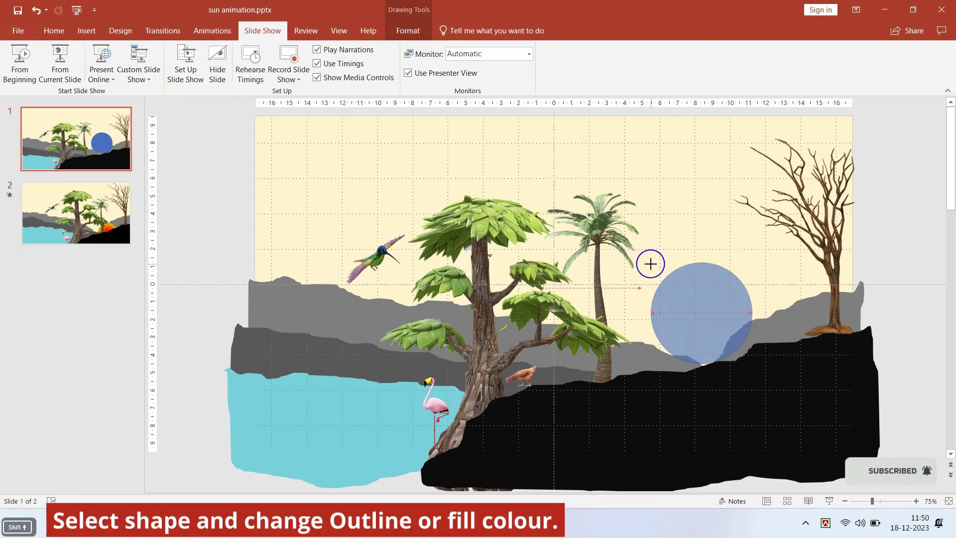
left_click(416, 31)
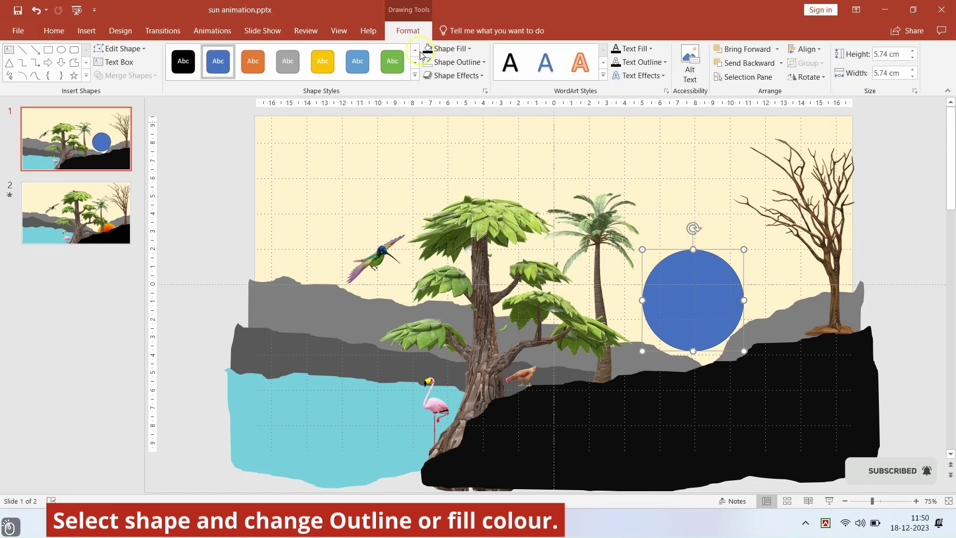
left_click(467, 50)
mouse_move(455, 238)
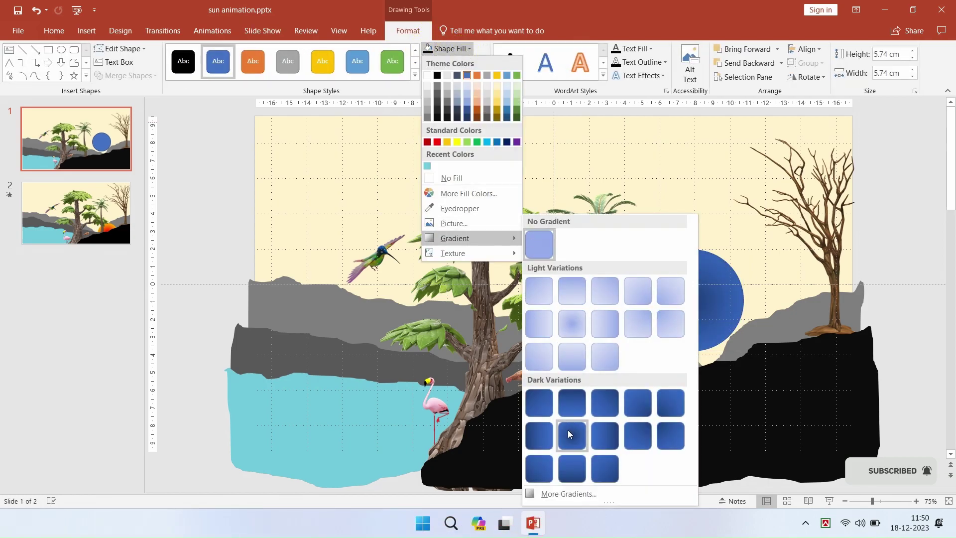
Fill the sun with the From Center dark gradient and open the More Gradients settings.
left_click(569, 434)
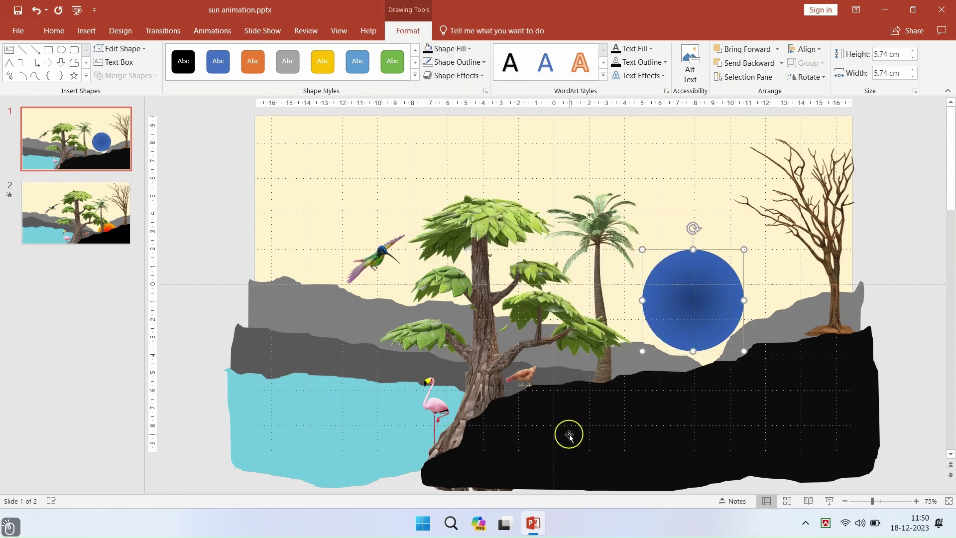
left_click(466, 49)
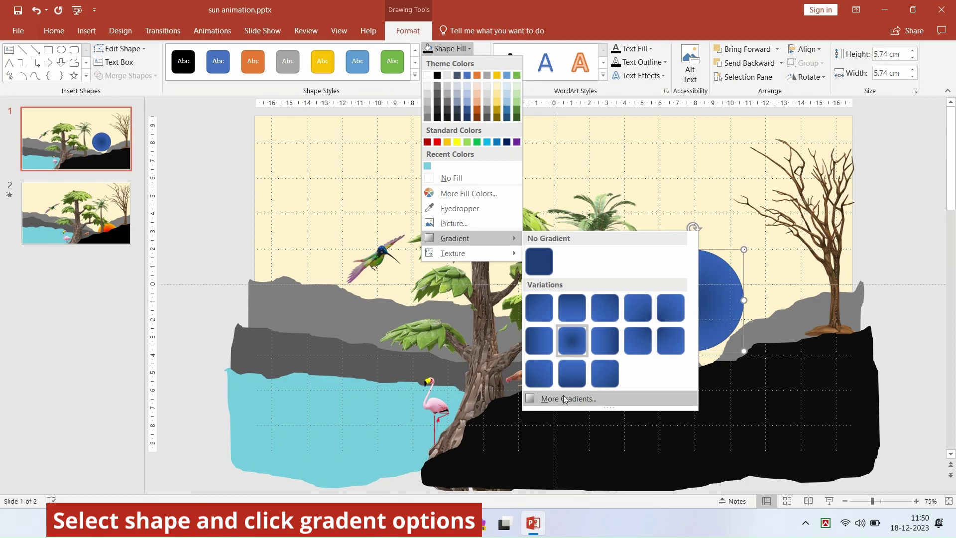
left_click(565, 396)
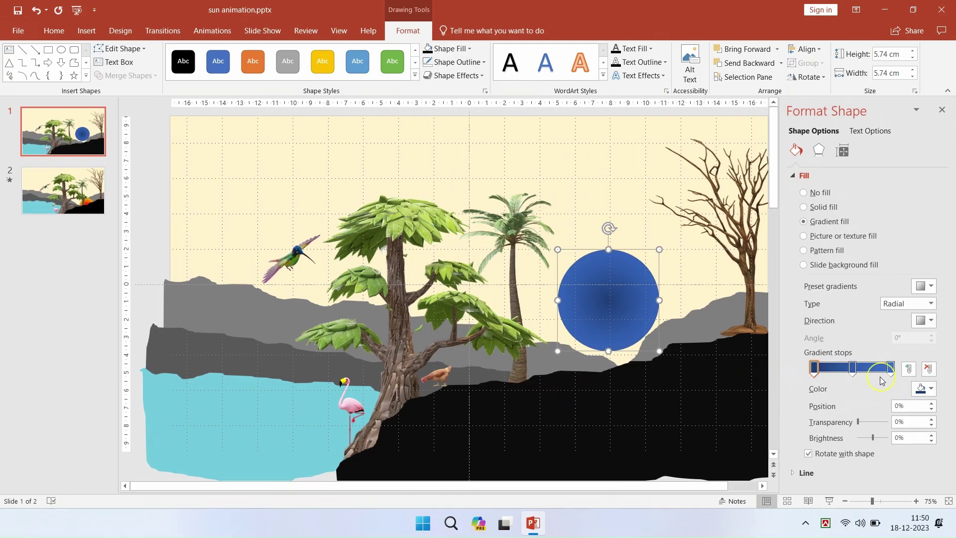
Delete the middle gradient stop and colour the first stop red.
left_click(854, 368)
left_click(923, 369)
left_click(820, 372)
left_click(814, 369)
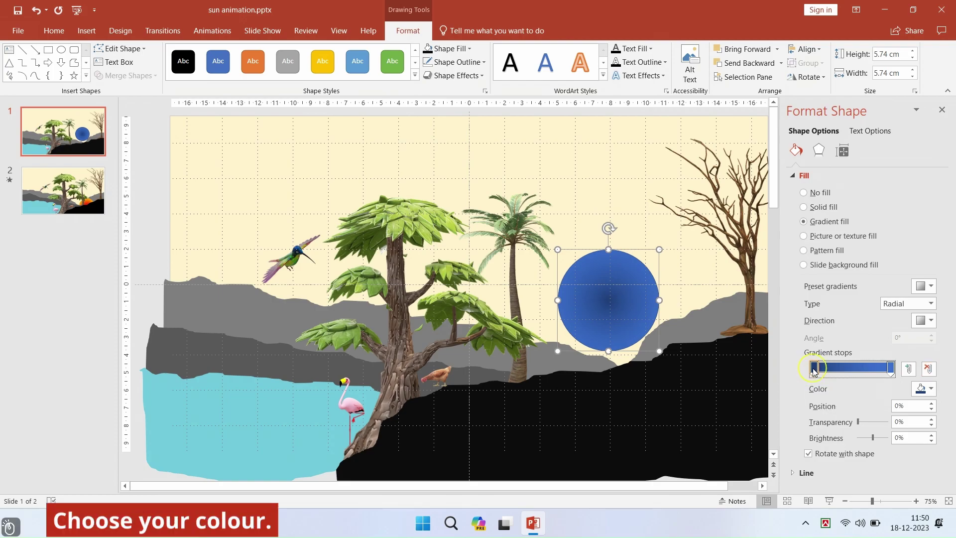
left_click(931, 389)
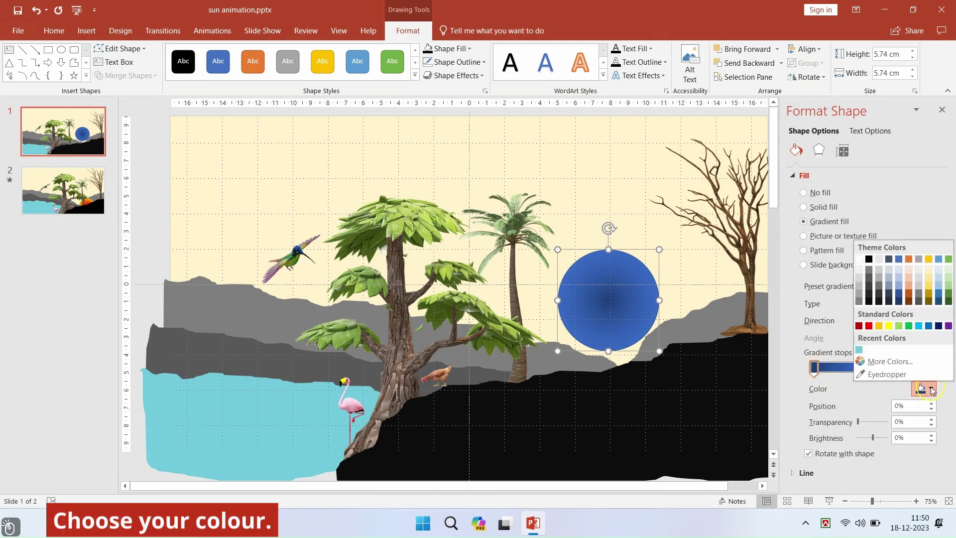
left_click(869, 326)
Make the outer stop yellow, add a stop near 27%, and remove the sun's outline.
left_click(890, 367)
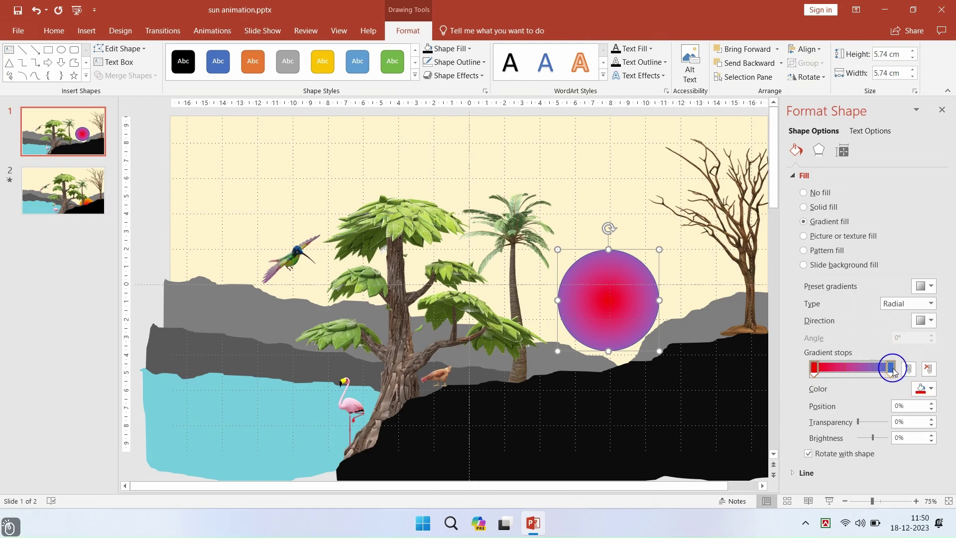
left_click(931, 389)
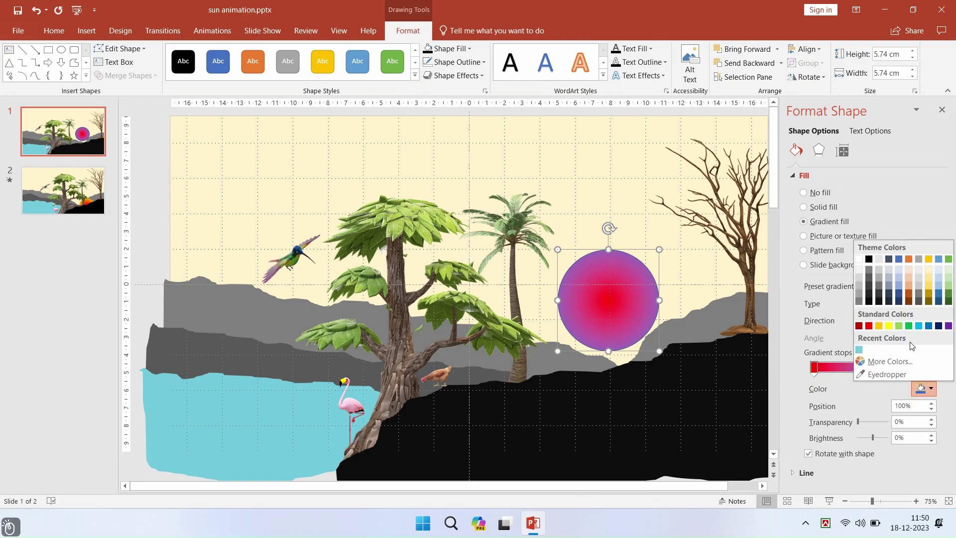
left_click(889, 326)
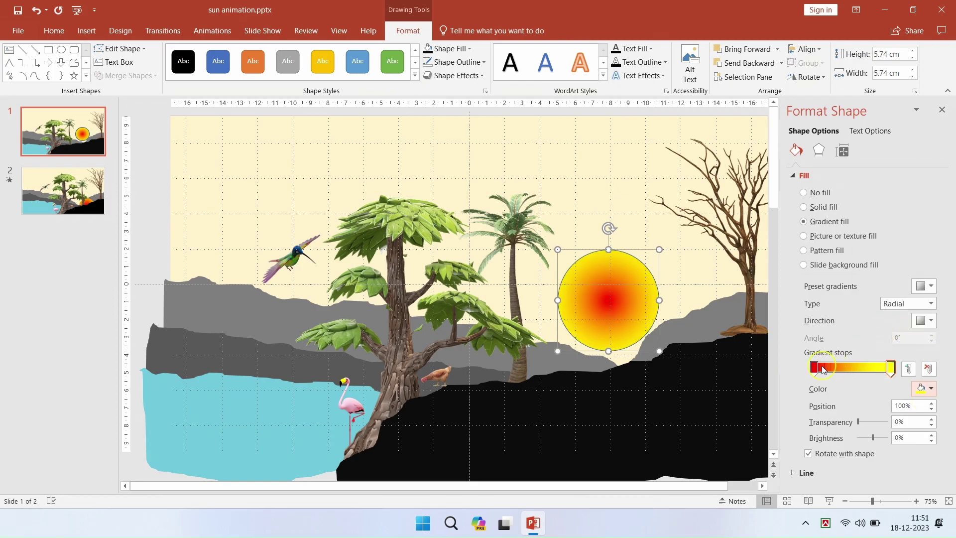
left_click(822, 368)
left_click_drag(827, 369, 836, 371)
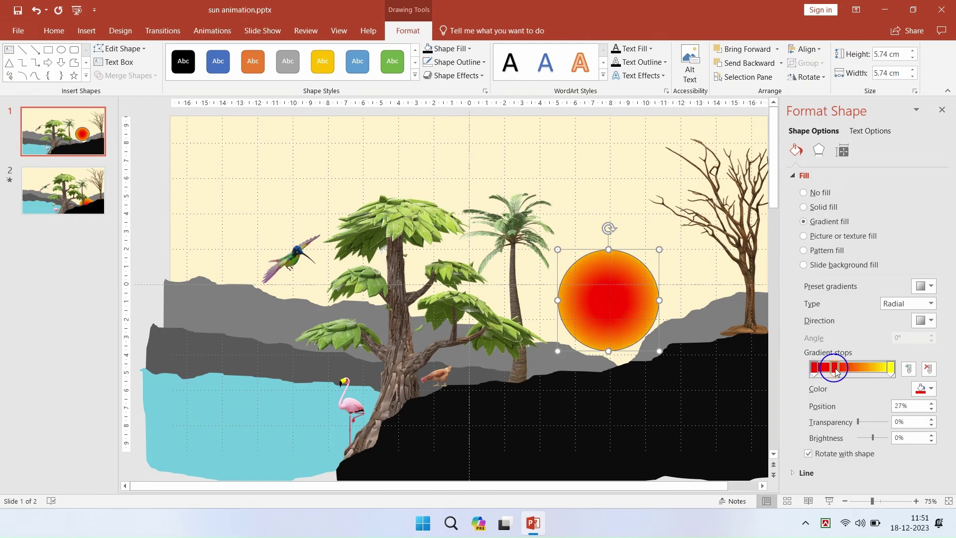
left_click(481, 62)
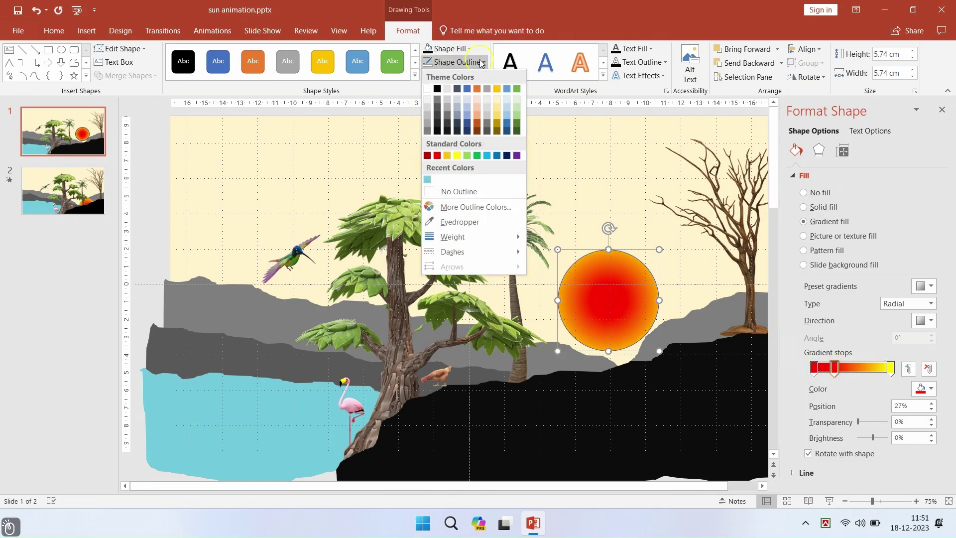
left_click(438, 192)
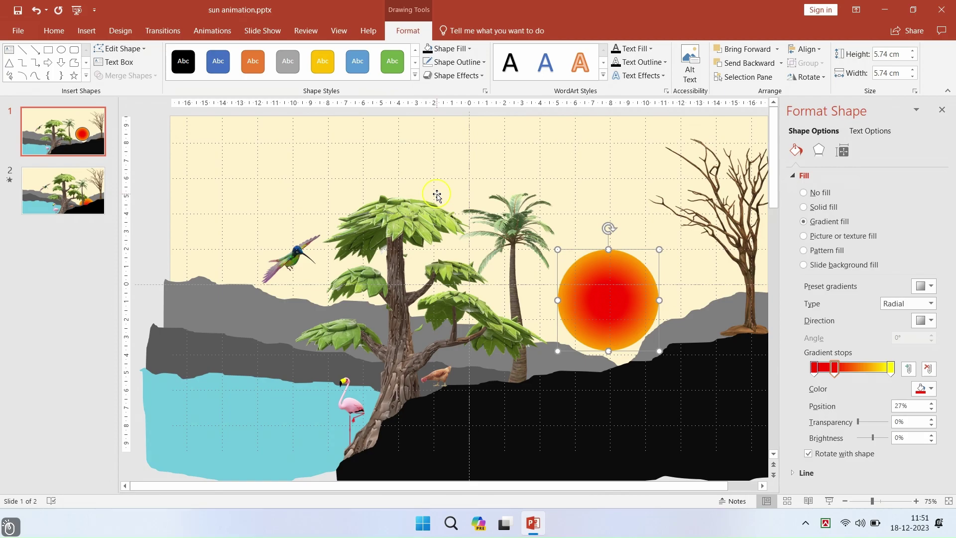
Drag the sun down behind the black hill and shift the palm tree slightly right.
left_click(942, 109)
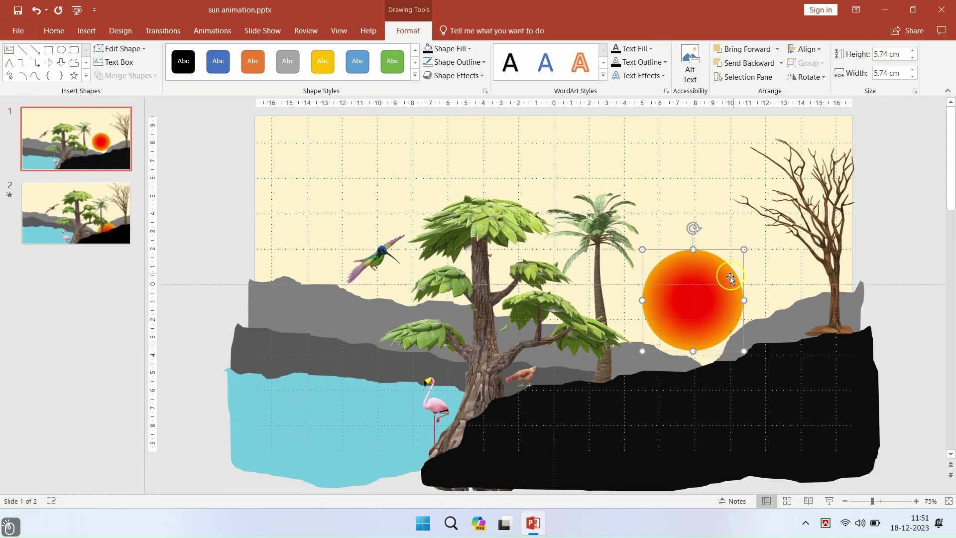
left_click_drag(704, 276, 712, 367)
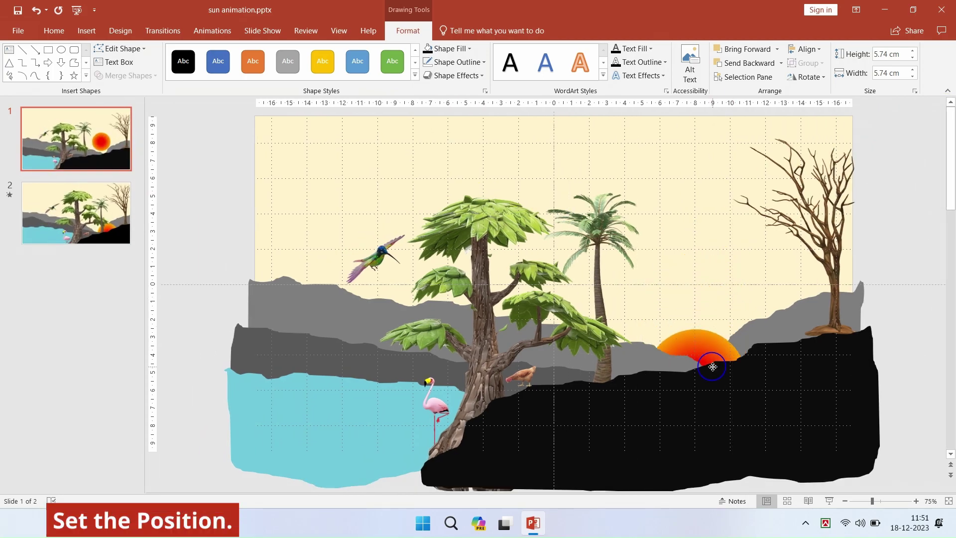
left_click_drag(598, 302, 644, 309)
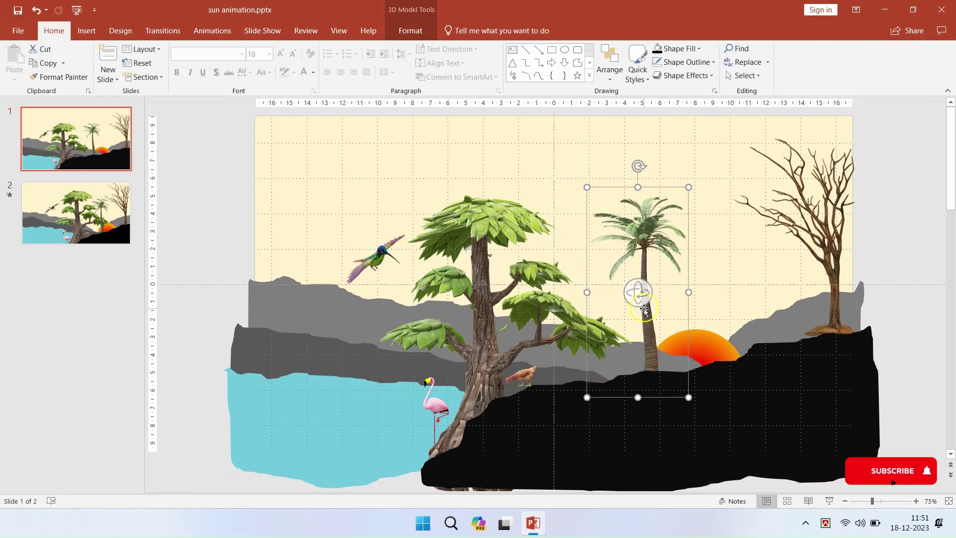
double_click(721, 333)
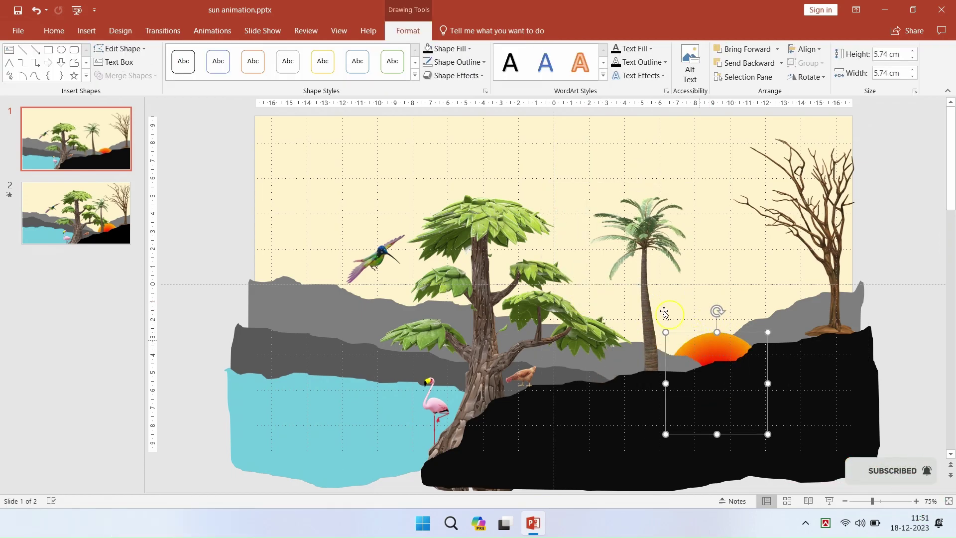
left_click(212, 30)
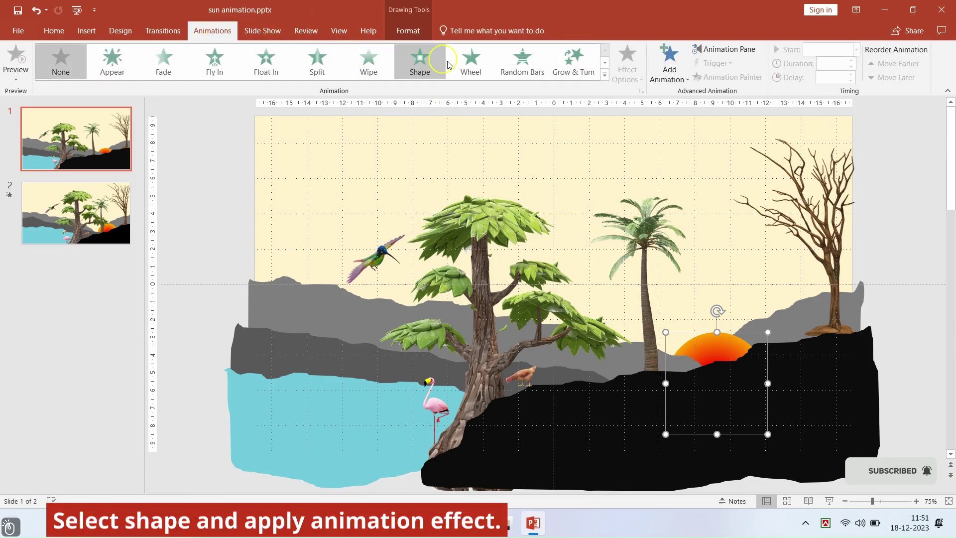
Add the Turn Up Right motion path to the sun via More Motion Paths.
left_click(664, 87)
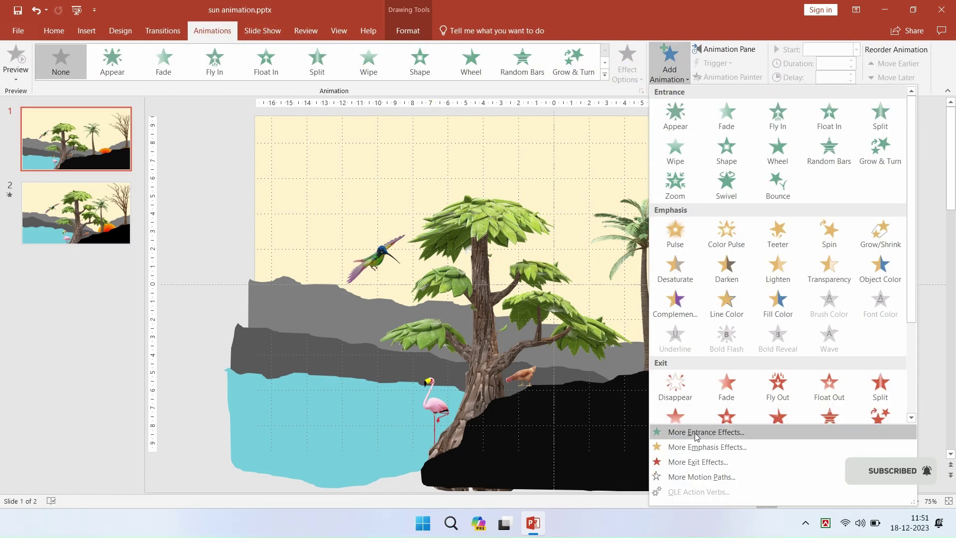
left_click(700, 477)
scroll(448, 298, "down", 3)
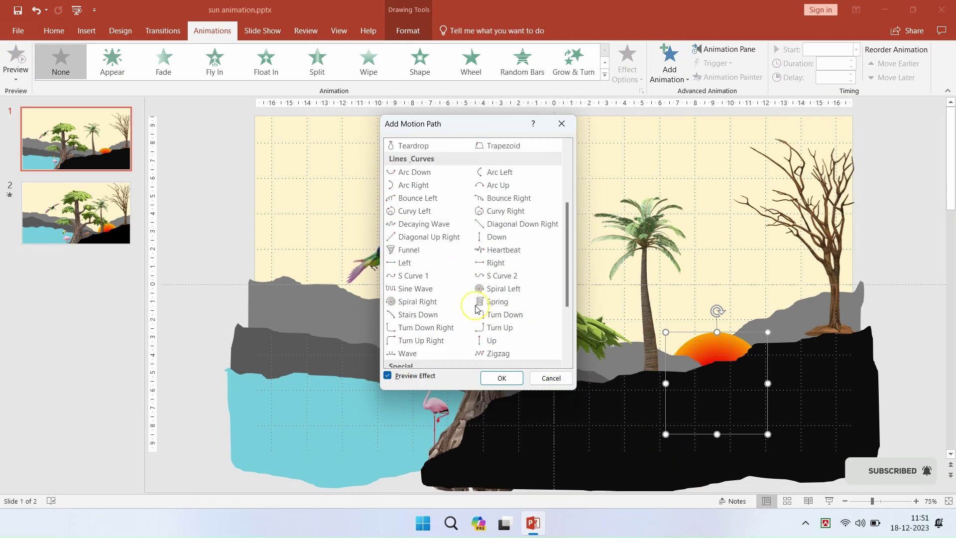
scroll(449, 299, "down", 1)
left_click(426, 301)
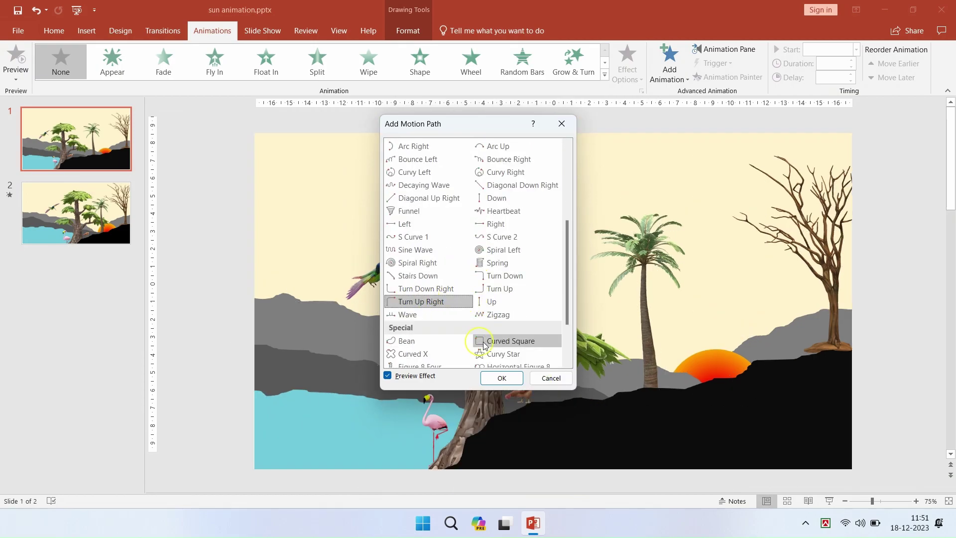
left_click(502, 377)
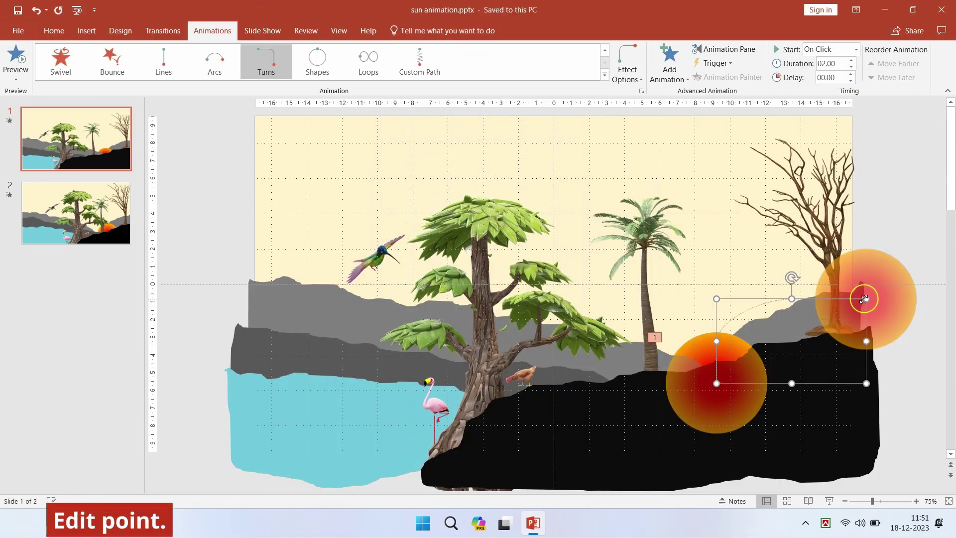
Edit the path points: end point to the left hills, middle point raised near the slide top.
right_click(864, 299)
left_click(842, 305)
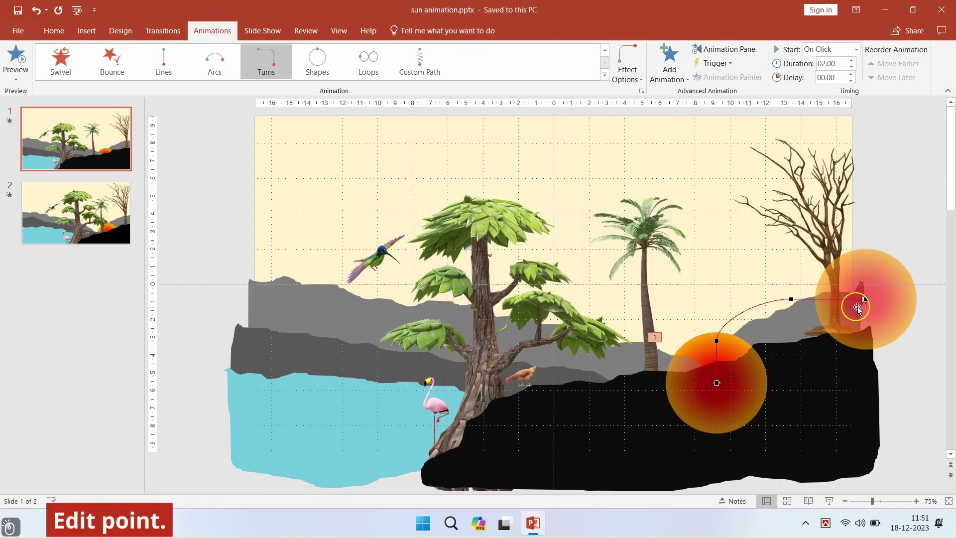
left_click_drag(865, 298, 301, 318)
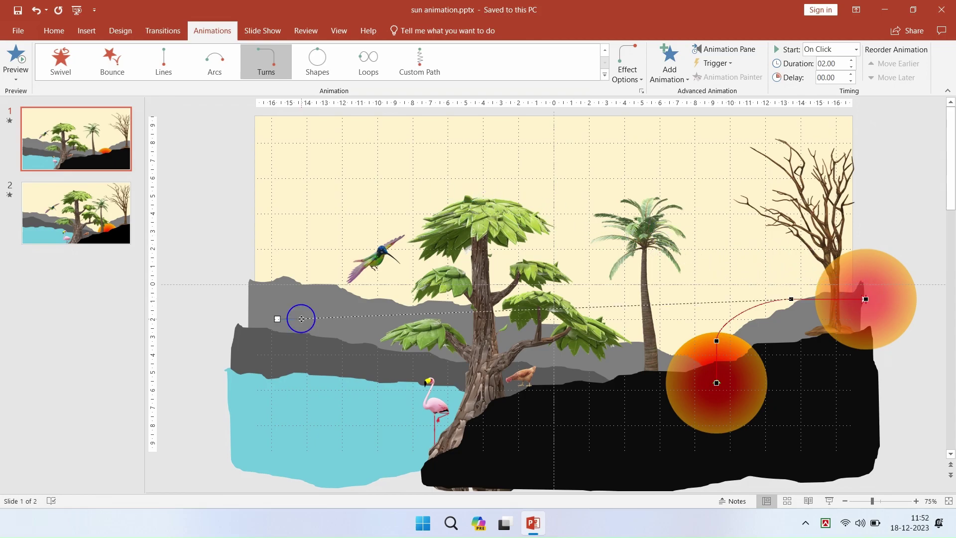
left_click_drag(791, 301, 501, 146)
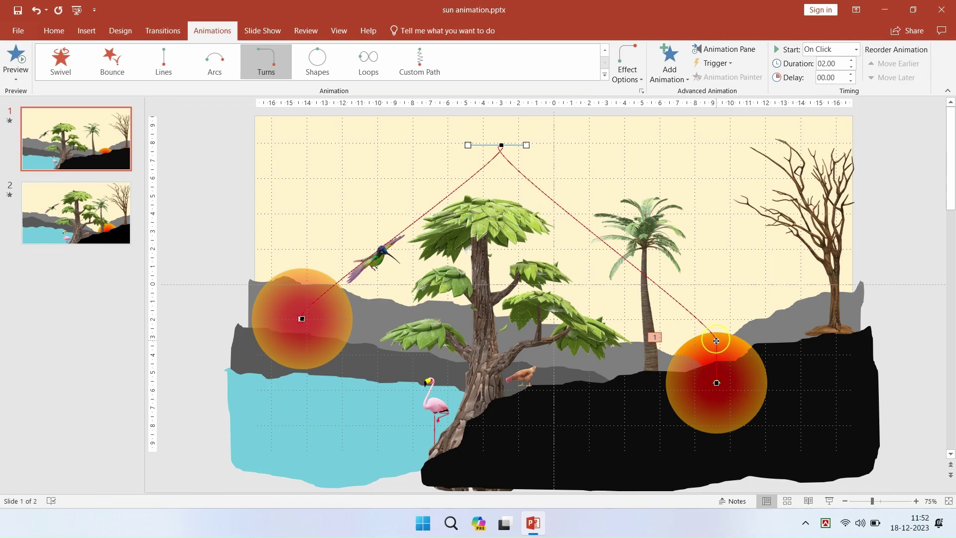
left_click_drag(716, 341, 708, 273)
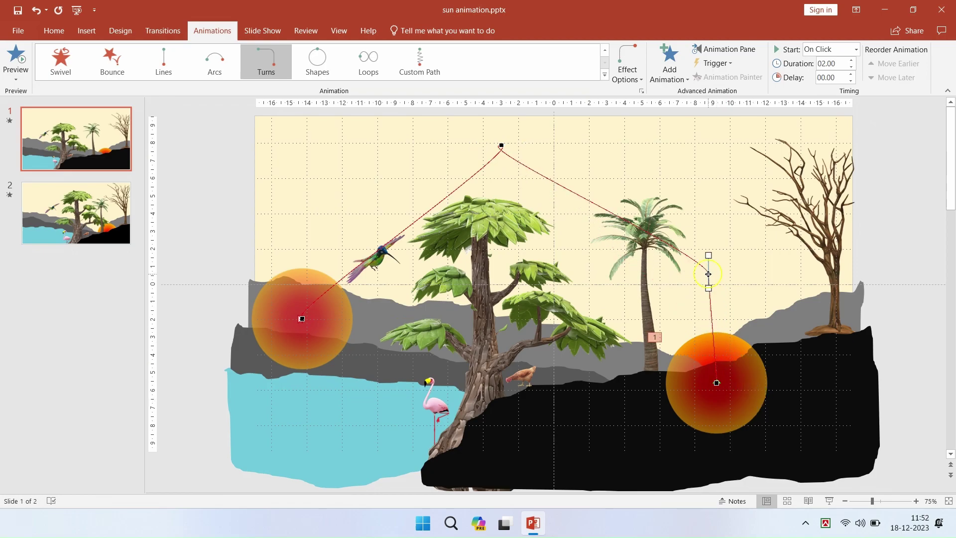
Round the arc at its top point and smooth the curve near the lower-right point.
left_click(500, 146)
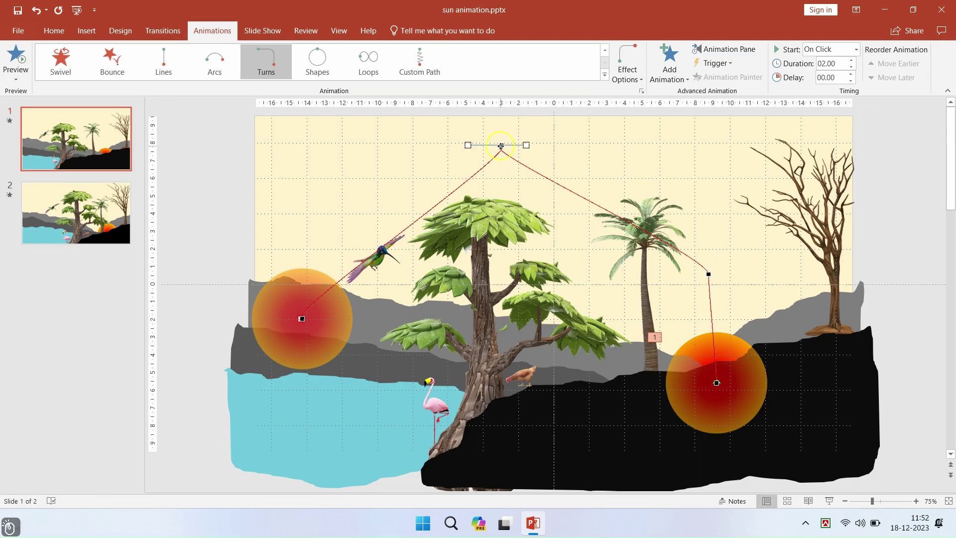
mouse_move(526, 145)
left_mouse_down()
mouse_move(578, 151)
mouse_move(434, 147)
mouse_move(363, 131)
left_mouse_up()
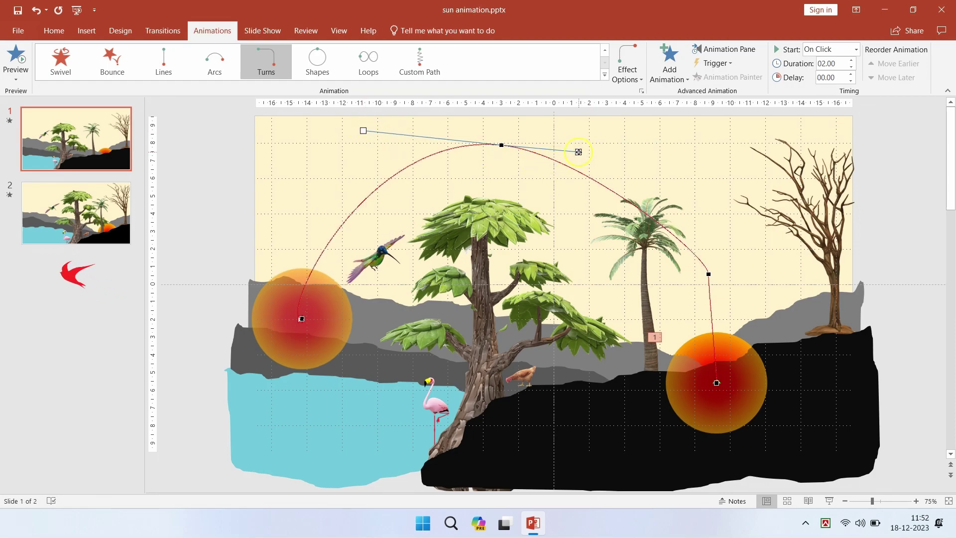
left_click_drag(578, 153, 631, 158)
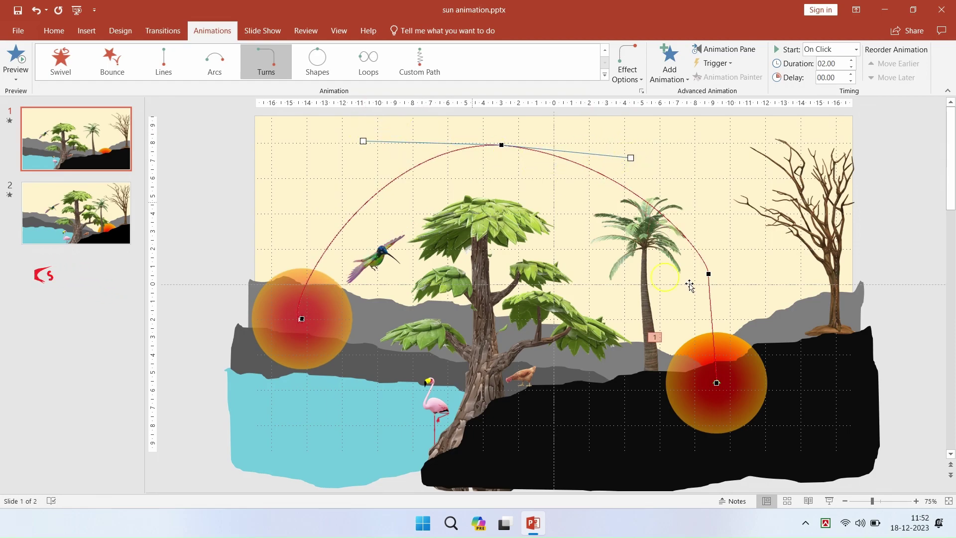
left_click_drag(710, 274, 721, 316)
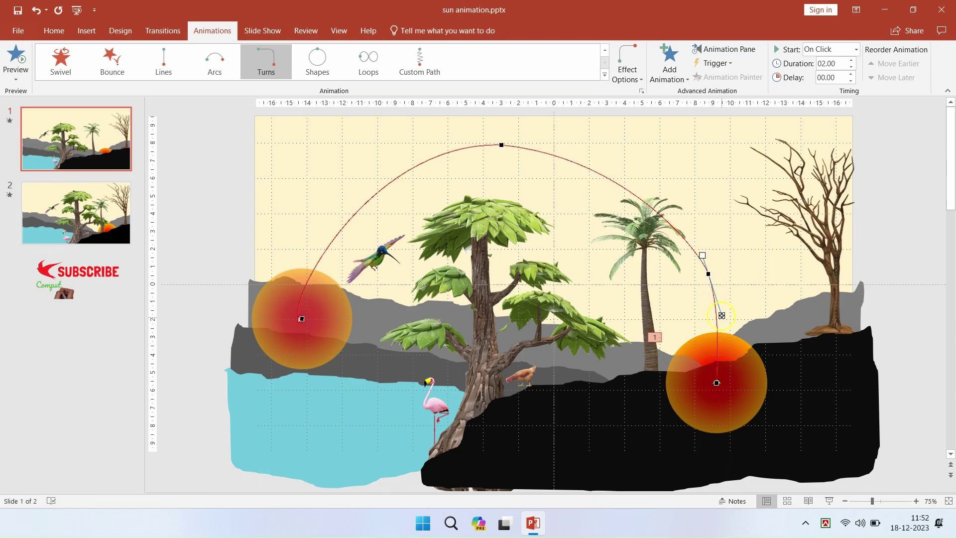
left_click_drag(701, 256, 663, 193)
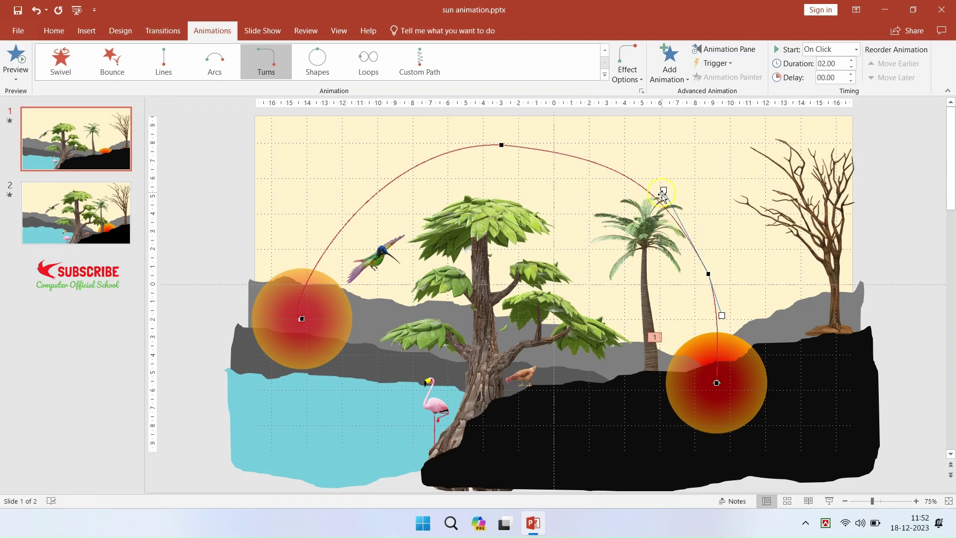
Fine-tune the top point's curve handles and smooth the arc into the left hills.
left_click(502, 144)
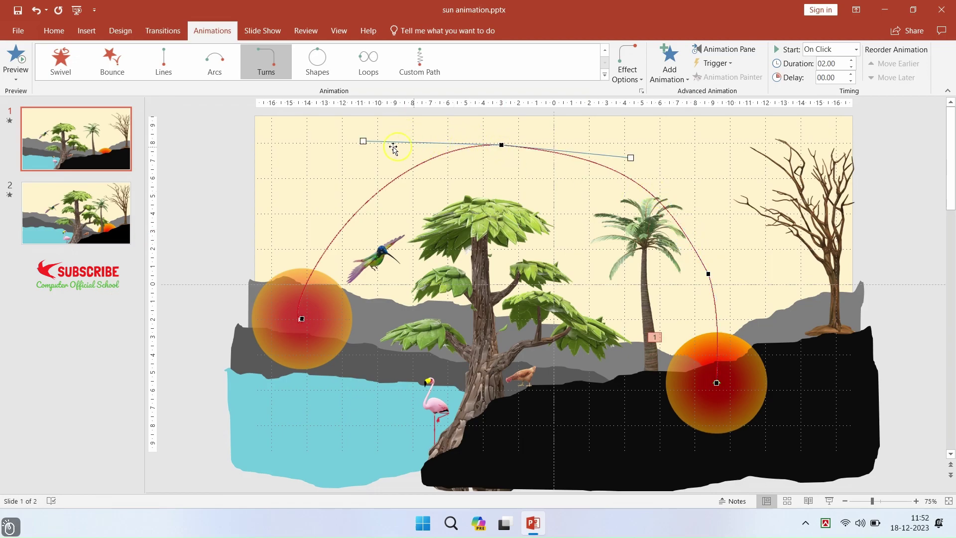
left_click_drag(361, 144, 330, 151)
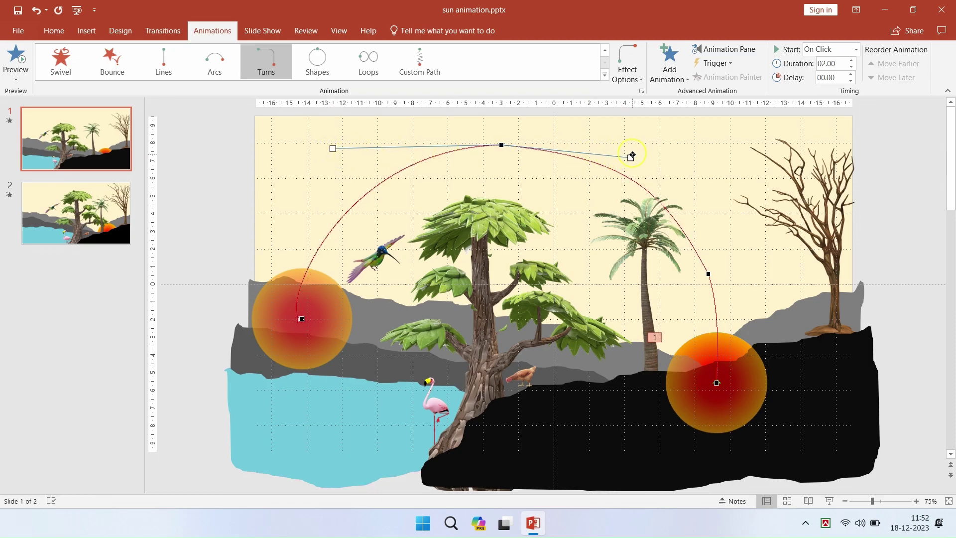
left_click_drag(631, 157, 640, 156)
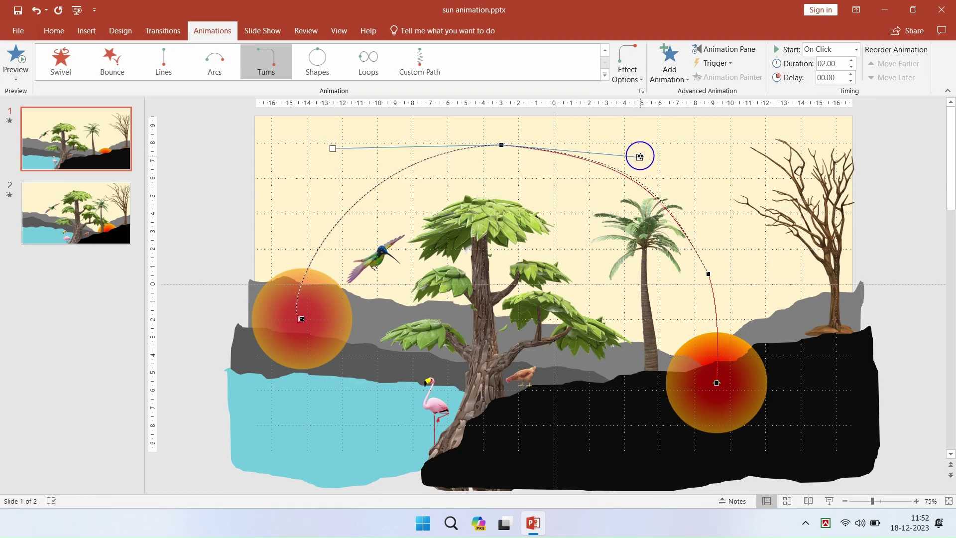
left_click_drag(640, 156, 626, 152)
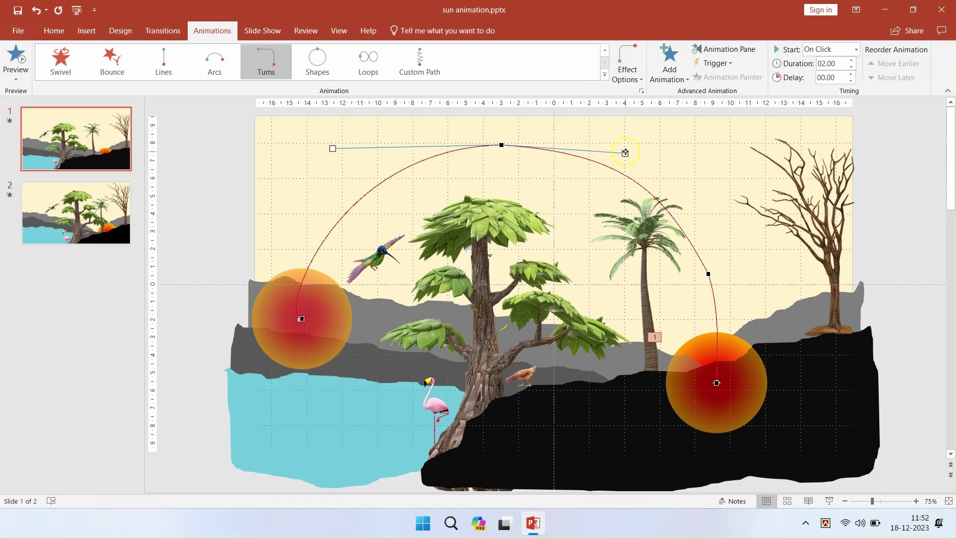
left_click(302, 318)
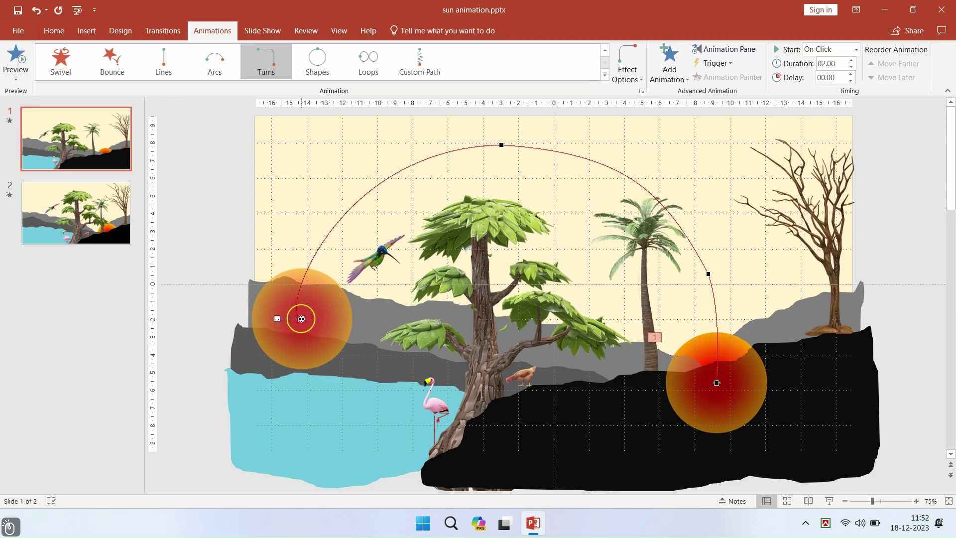
left_click_drag(277, 319, 299, 304)
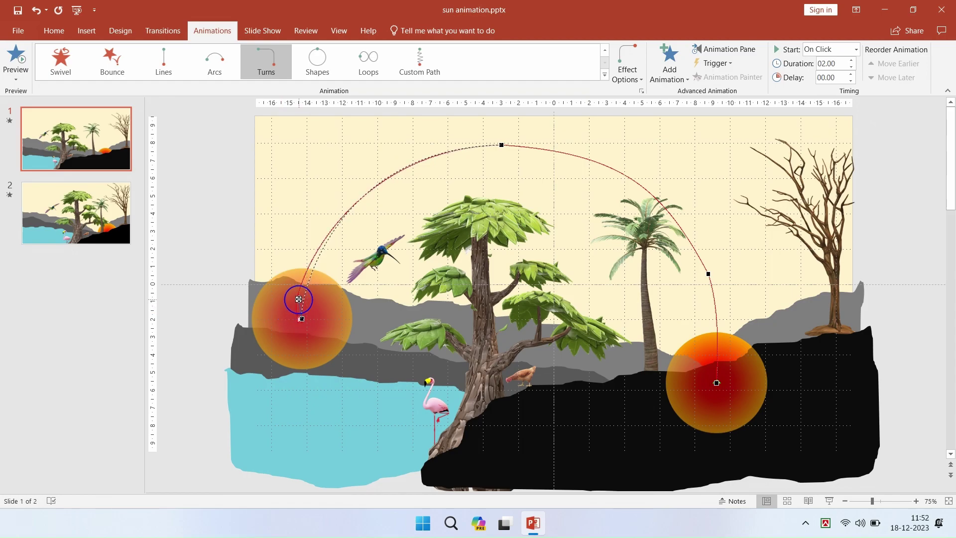
left_click_drag(299, 299, 298, 292)
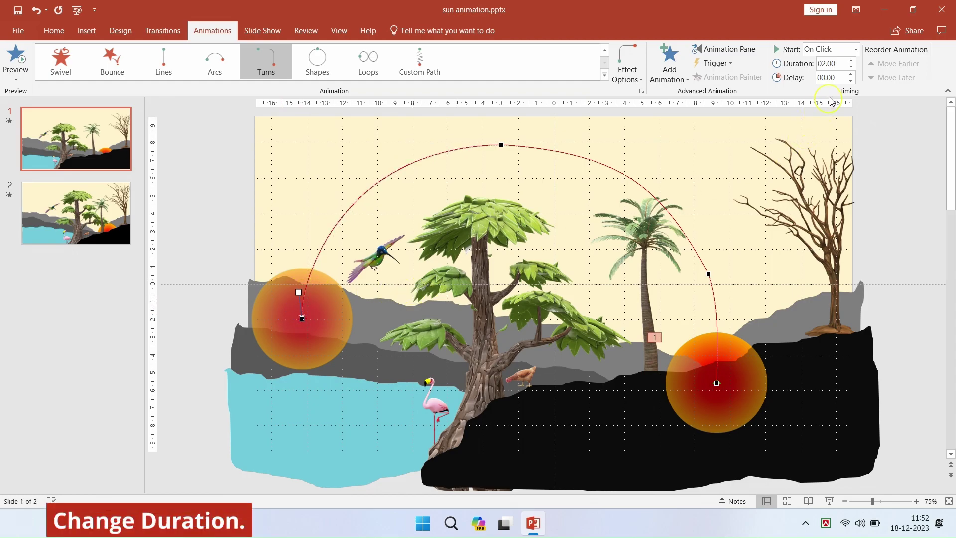
Raise the sun animation's duration from 02.00 to 10.00 seconds and start the slide show.
left_click(853, 60)
left_click(853, 60)
left_click(852, 60)
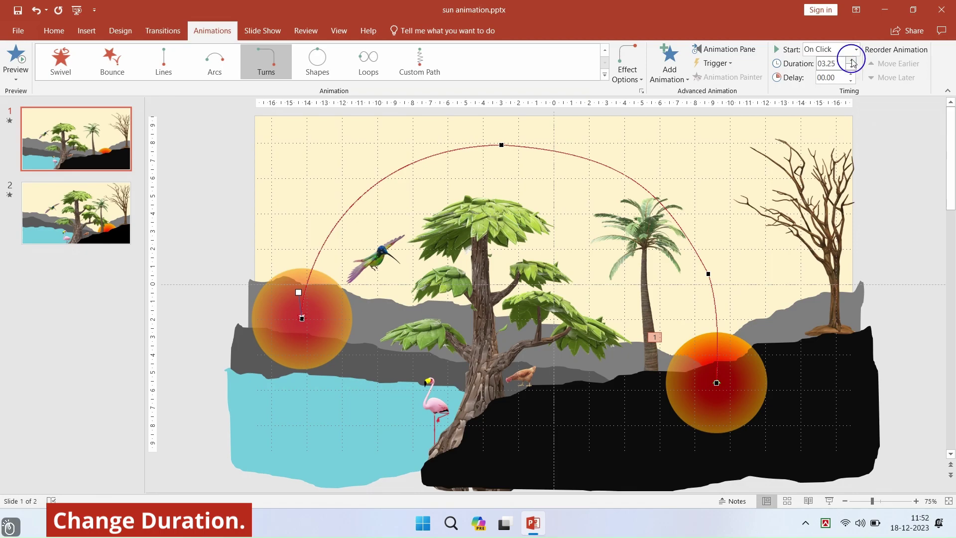
left_click(853, 60)
left_click(851, 60)
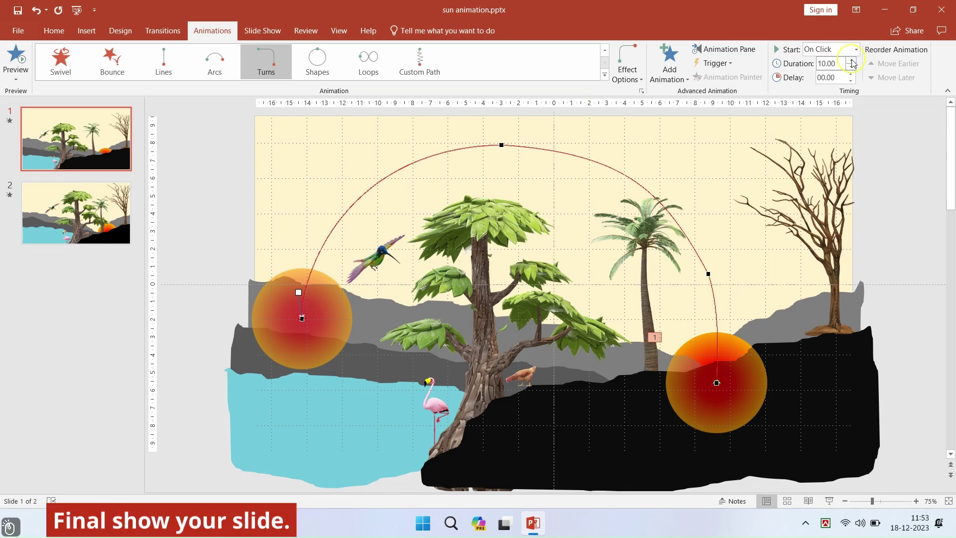
key("F5")
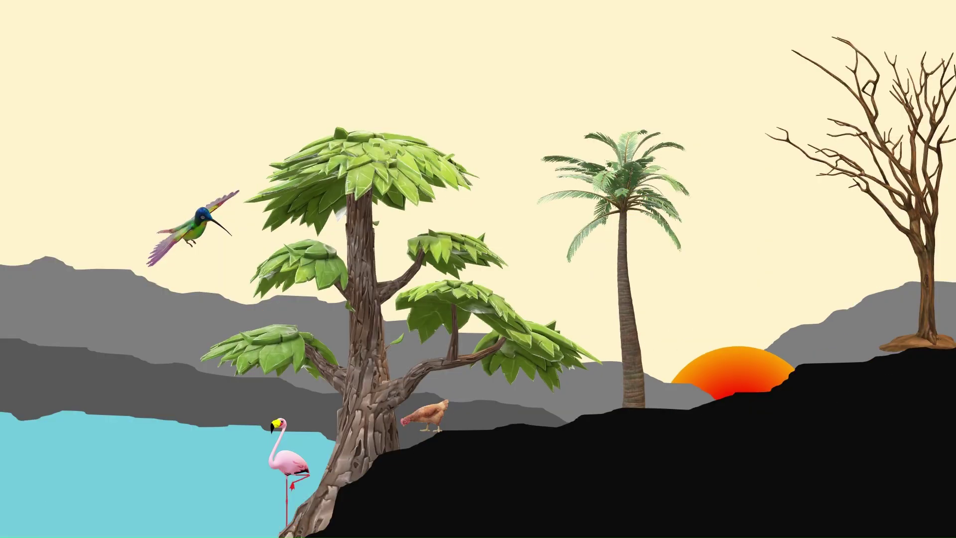
Trigger the sun's arc animation in the running slide show.
key("space")
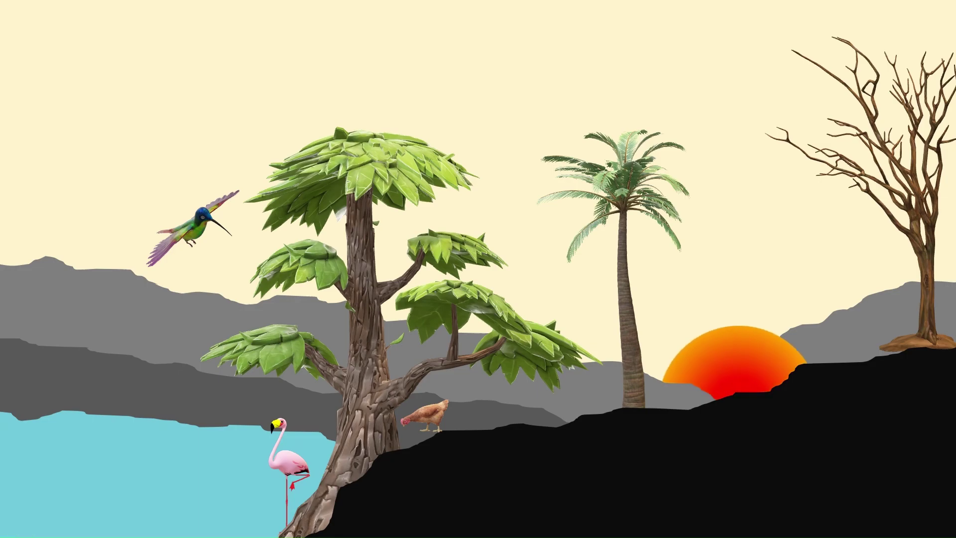